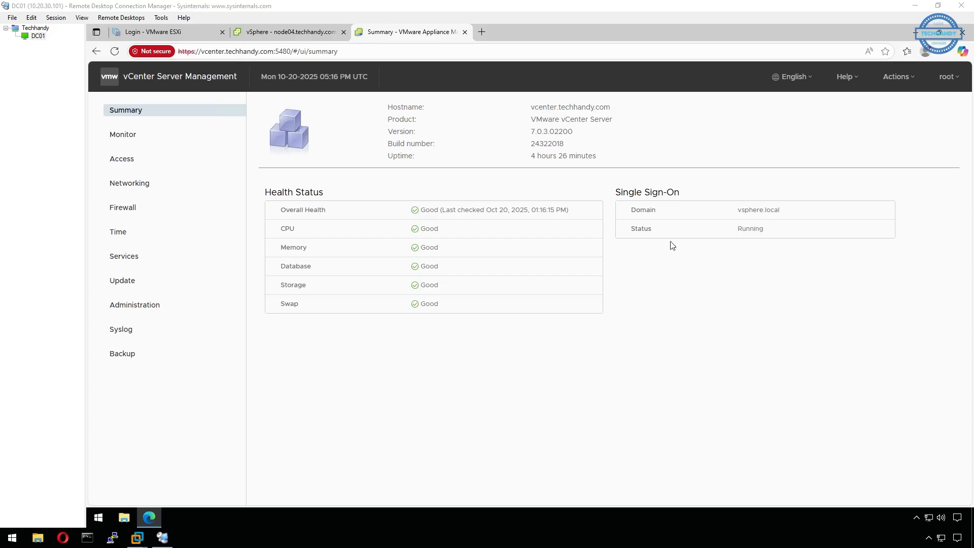
Open the appliance Monitor page with its last-hour CPU and memory usage charts.
{"action": "left_click", "coordinate": [175, 140]}
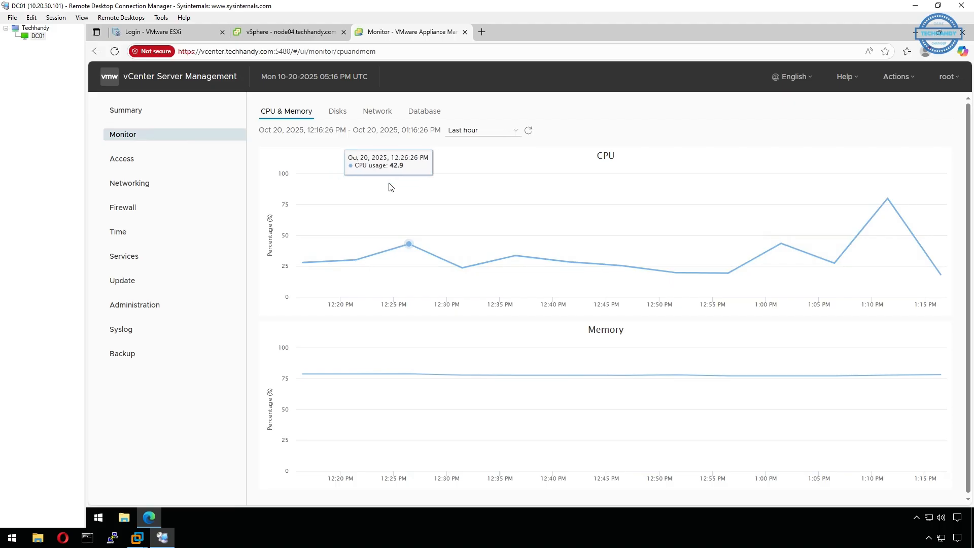
Review the Disks, Network and Database monitoring charts, then view the Access Settings.
{"action": "left_click", "coordinate": [338, 111]}
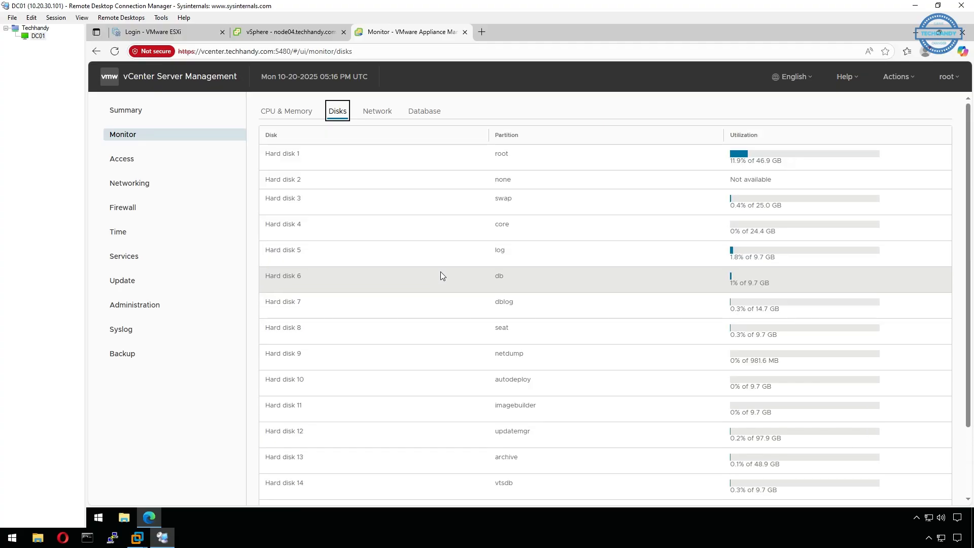
{"action": "scroll", "coordinate": [440, 272], "scroll_direction": "down", "scroll_amount": 3}
{"action": "scroll", "coordinate": [441, 248], "scroll_direction": "up", "scroll_amount": 3}
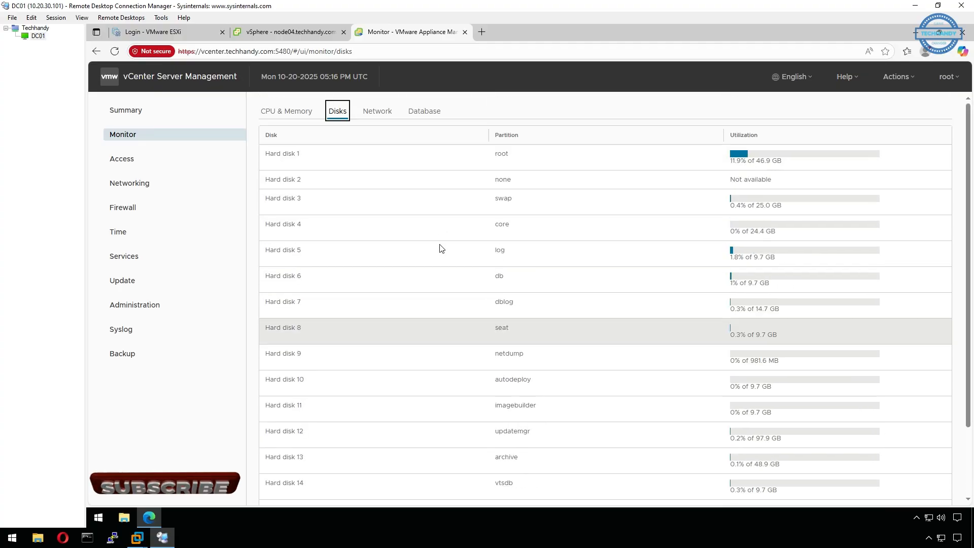
{"action": "left_click", "coordinate": [387, 114]}
{"action": "mouse_move", "coordinate": [427, 217]}
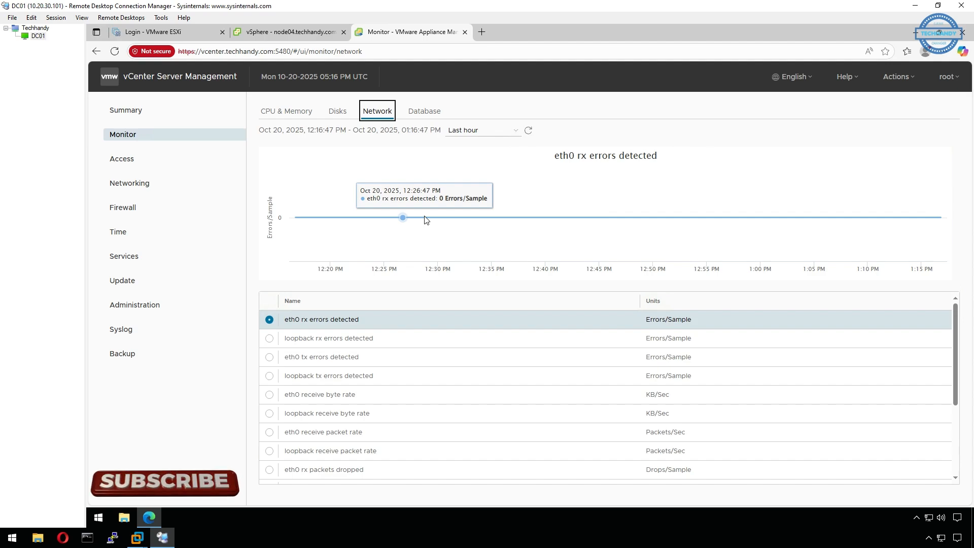
{"action": "left_click", "coordinate": [427, 113]}
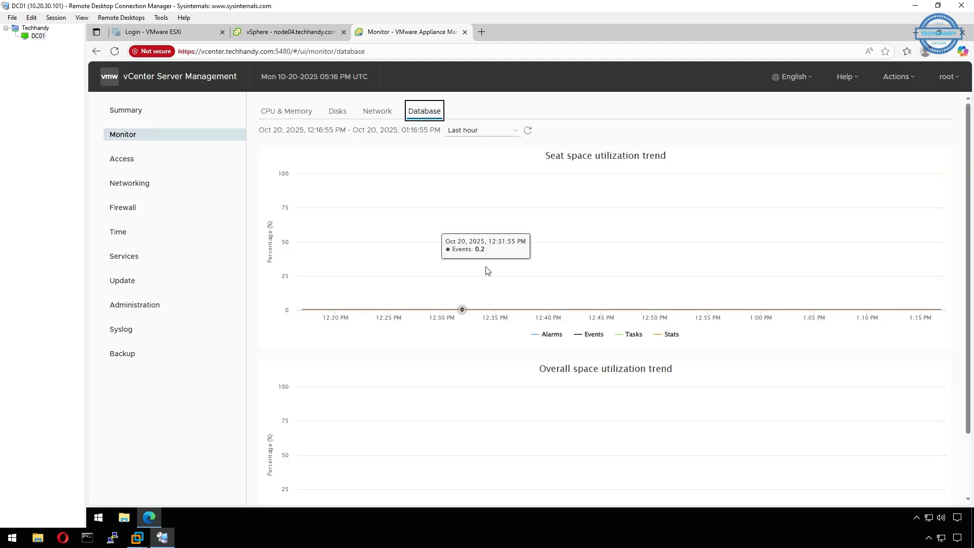
{"action": "left_click", "coordinate": [194, 160]}
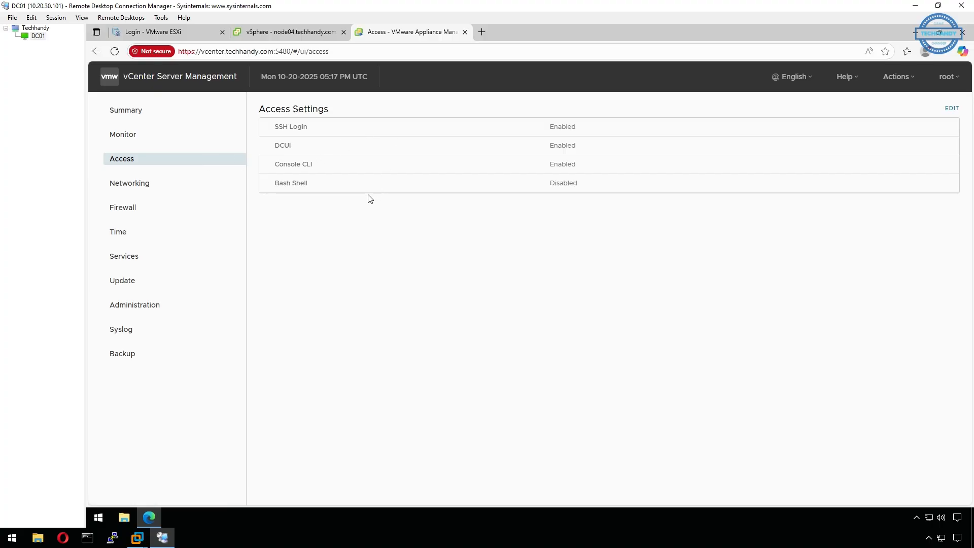
Look through the Networking, Firewall and Time pages, ending on the appliance Services list.
{"action": "left_click", "coordinate": [143, 187]}
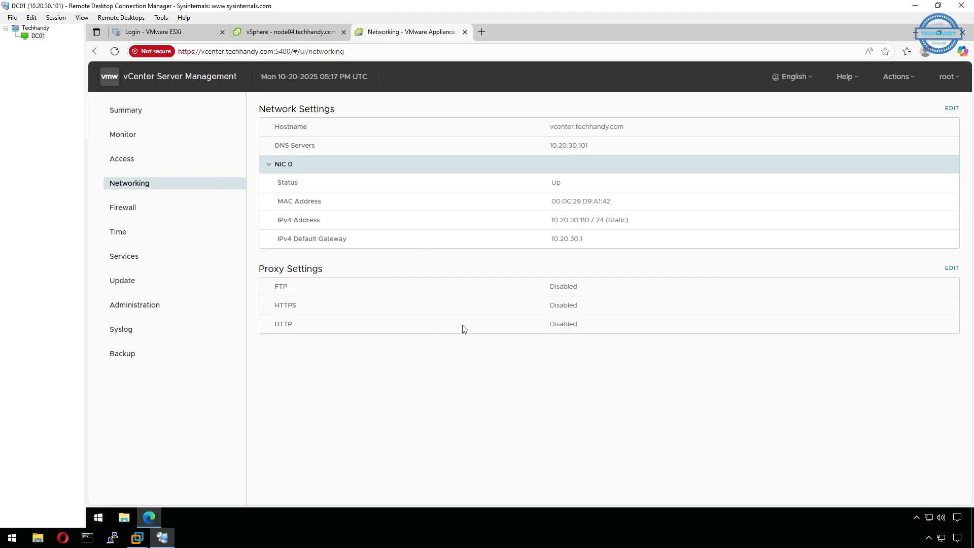
{"action": "left_click", "coordinate": [208, 209]}
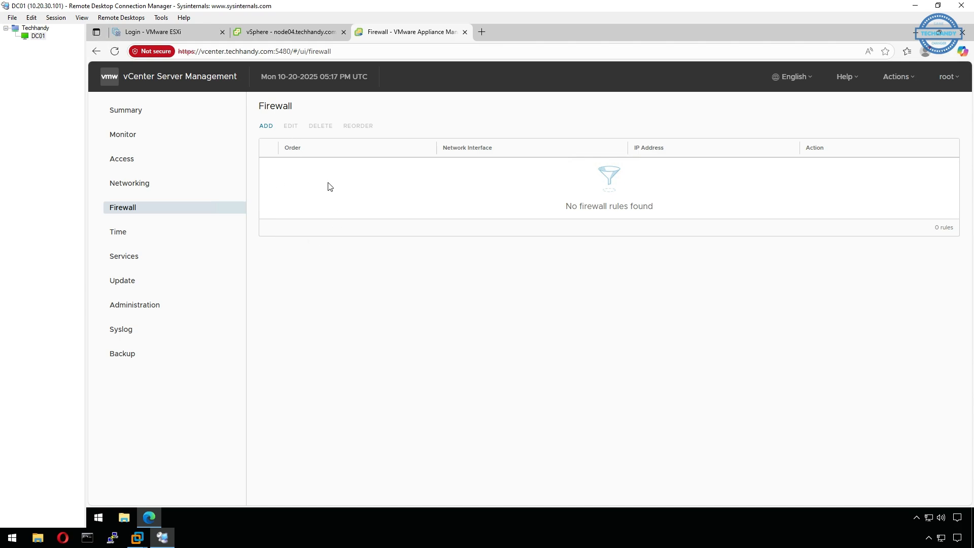
{"action": "left_click", "coordinate": [208, 240]}
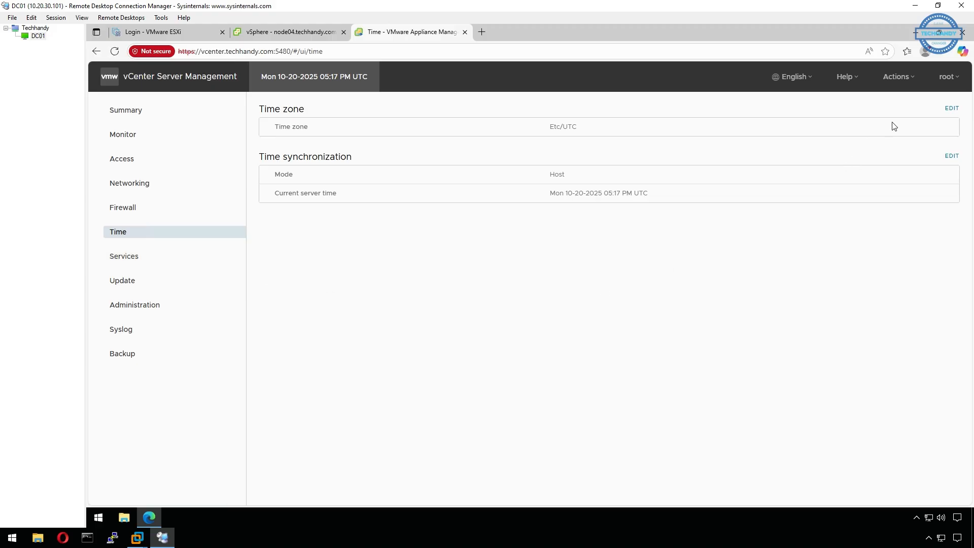
{"action": "left_click", "coordinate": [176, 262]}
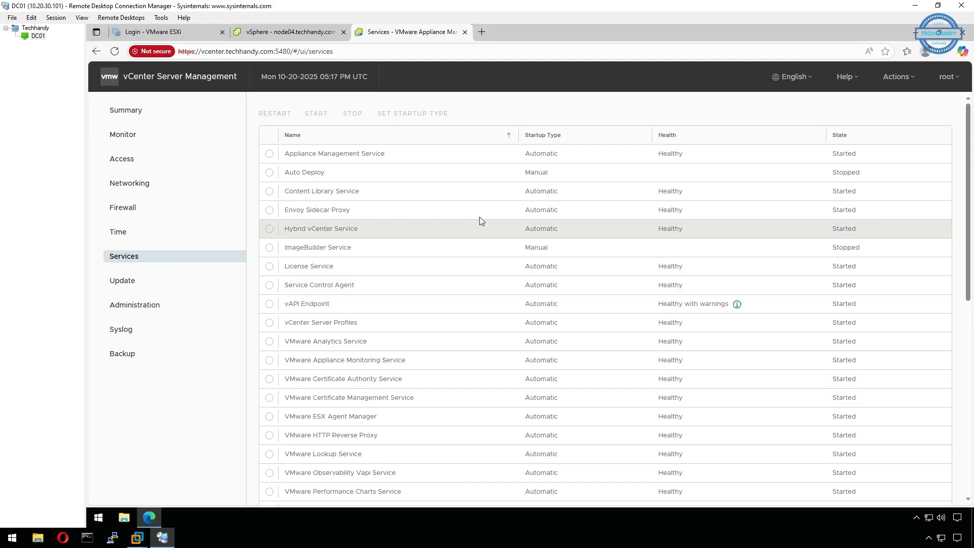
Select Appliance Management Service, sort services by State, then check the Update page.
{"action": "scroll", "coordinate": [453, 201], "scroll_direction": "down", "scroll_amount": 5}
{"action": "scroll", "coordinate": [458, 240], "scroll_direction": "down", "scroll_amount": 3}
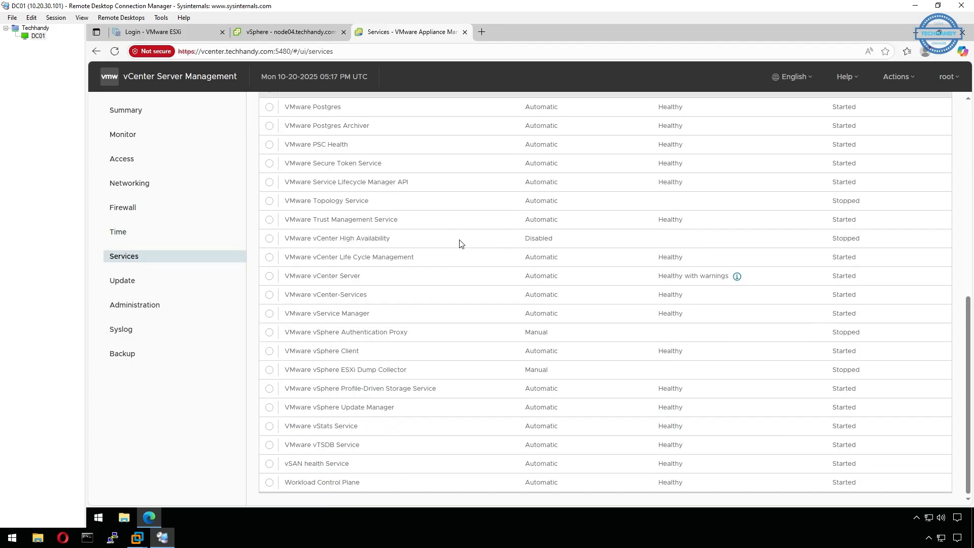
{"action": "scroll", "coordinate": [458, 240], "scroll_direction": "up", "scroll_amount": 5}
{"action": "scroll", "coordinate": [460, 244], "scroll_direction": "up", "scroll_amount": 3}
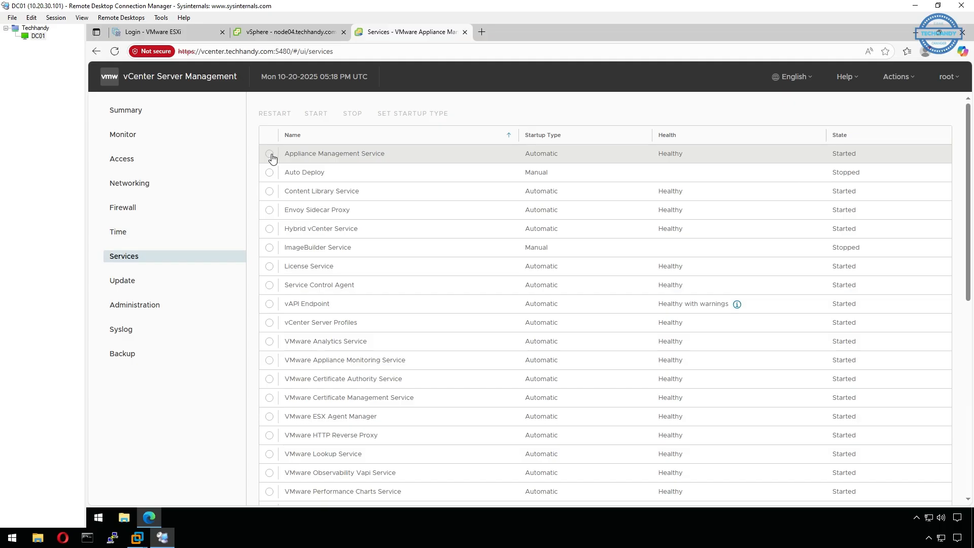
{"action": "left_click", "coordinate": [270, 153]}
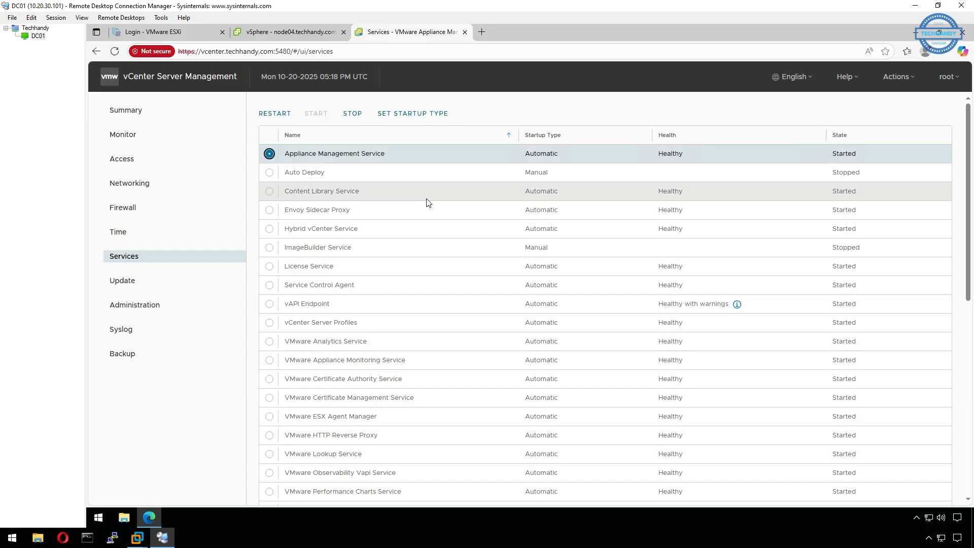
{"action": "left_click", "coordinate": [845, 138]}
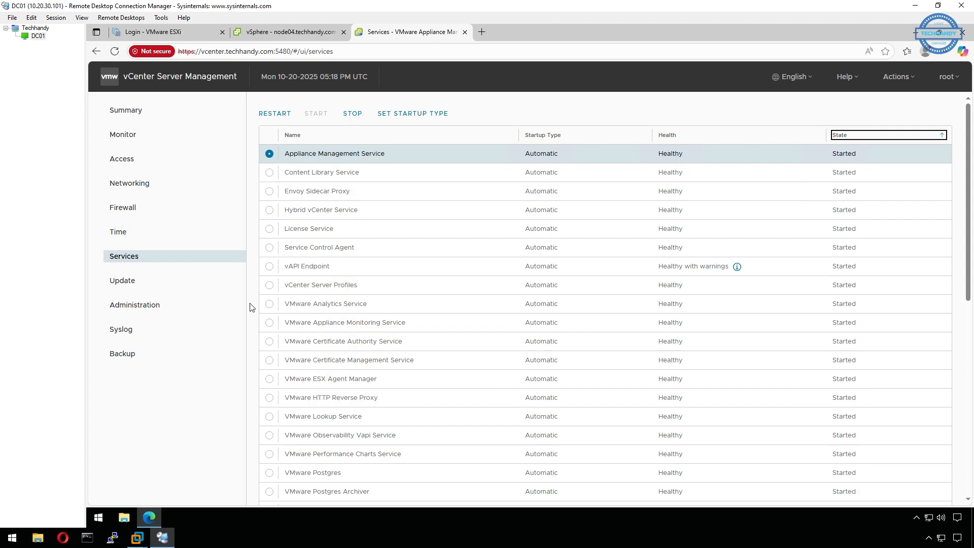
{"action": "left_click", "coordinate": [182, 287]}
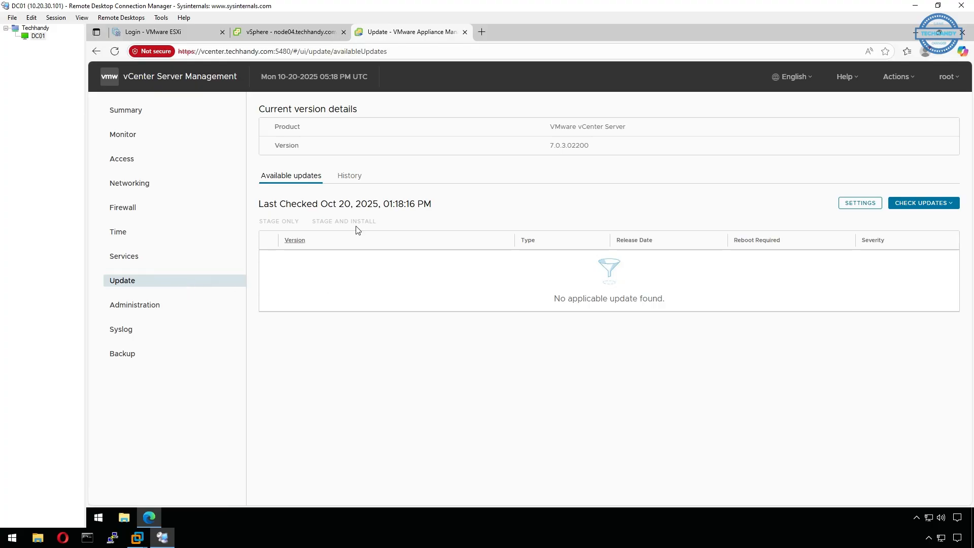
Check update history and available updates, dismiss the URL error, then view Administration.
{"action": "left_click", "coordinate": [349, 176]}
{"action": "left_click", "coordinate": [289, 177]}
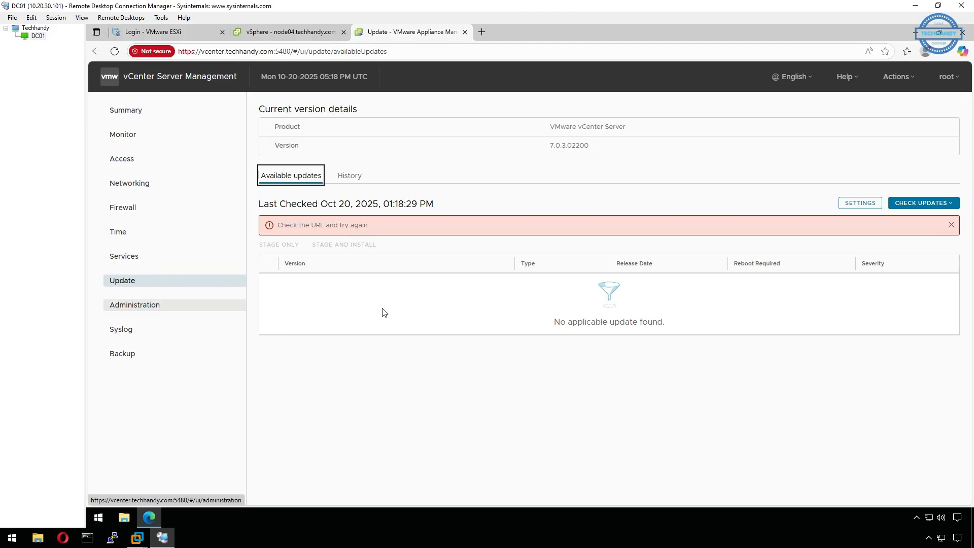
{"action": "left_click", "coordinate": [951, 225]}
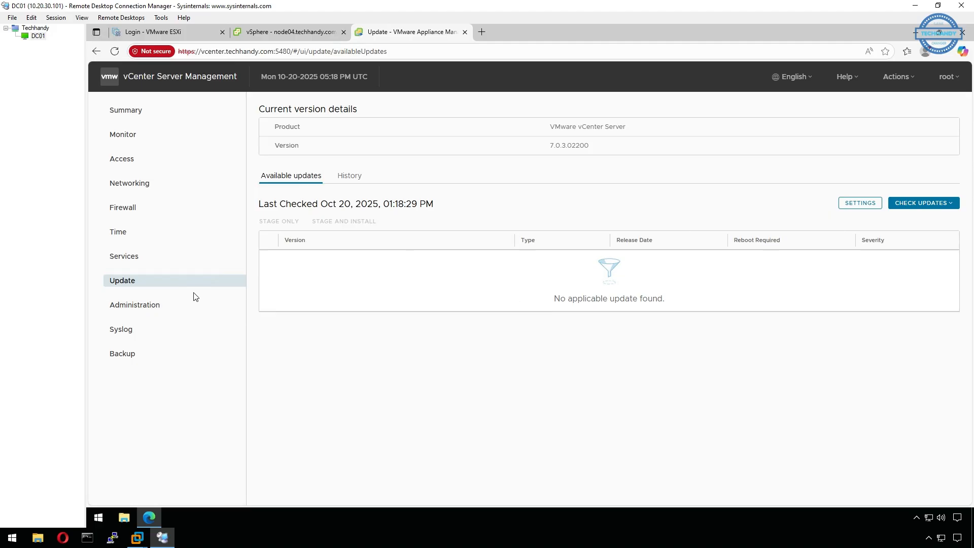
{"action": "left_click", "coordinate": [160, 306]}
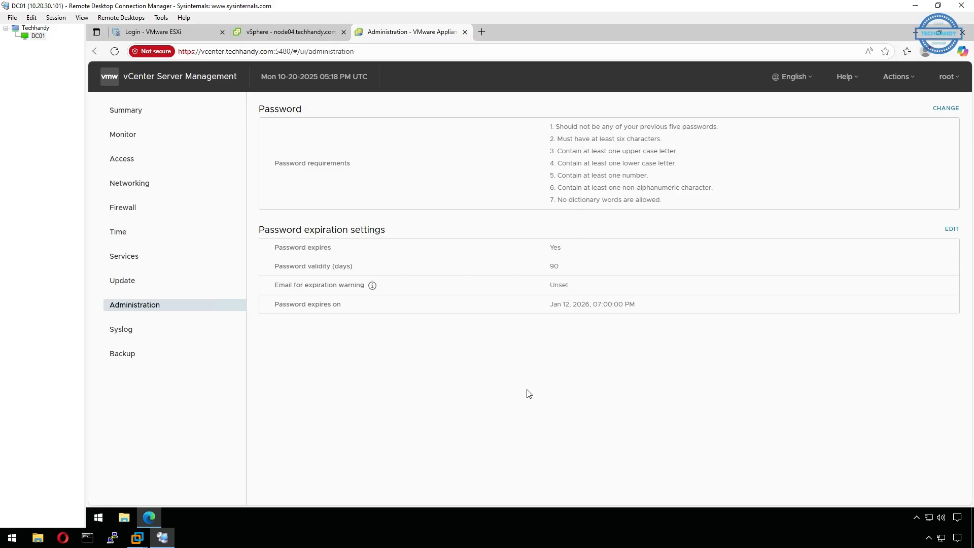
Cancel a new syslog forwarding configuration without saving, then go to the Backup page.
{"action": "left_click", "coordinate": [175, 336]}
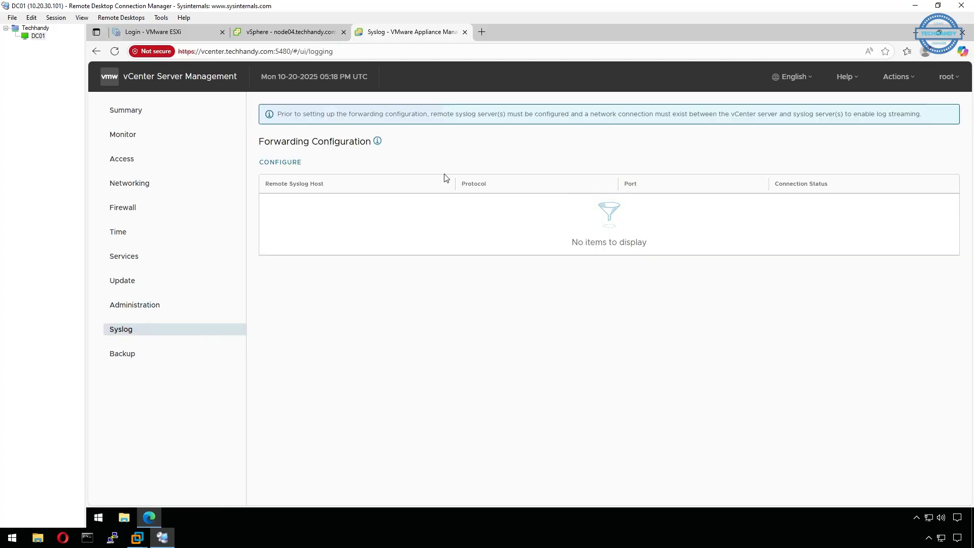
{"action": "left_click", "coordinate": [282, 163]}
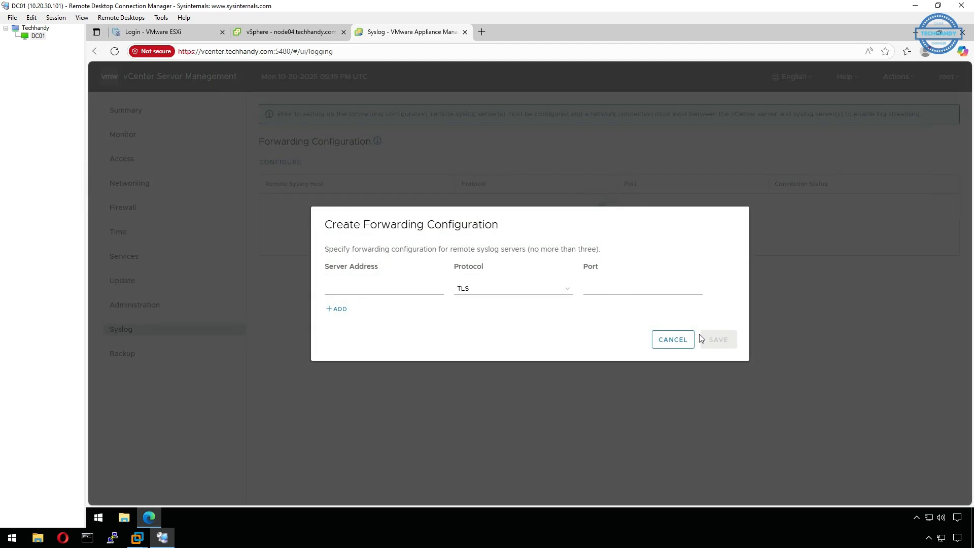
{"action": "left_click", "coordinate": [683, 344]}
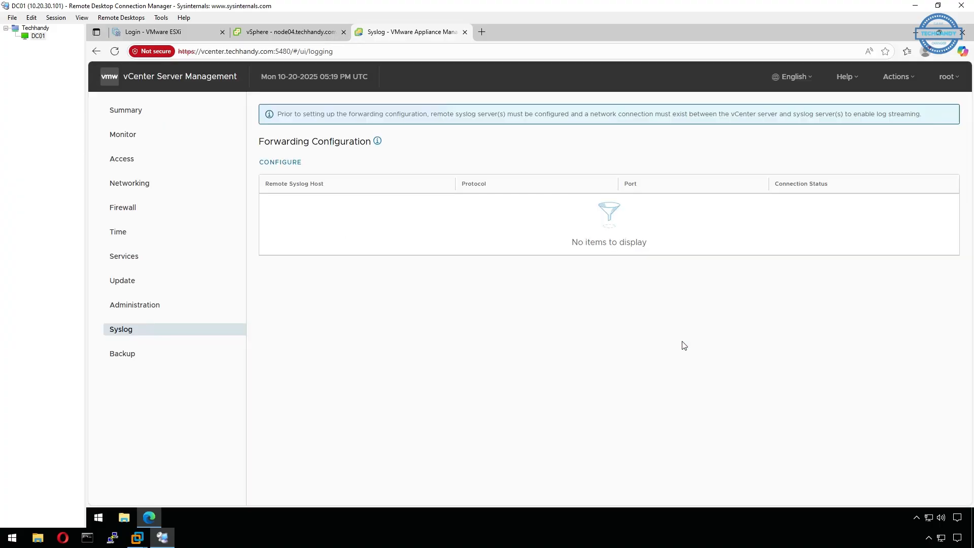
{"action": "left_click", "coordinate": [202, 354]}
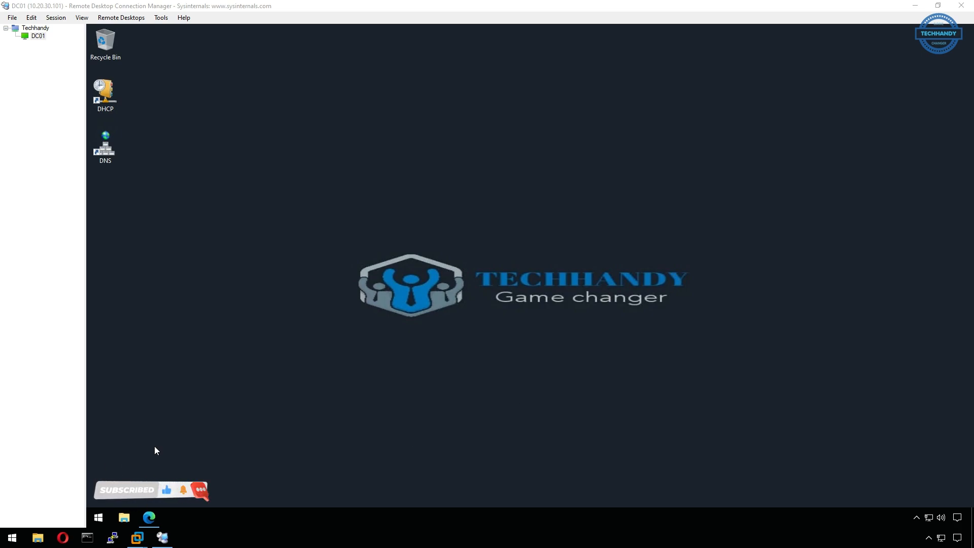
Launch Server Manager and start a role-based Add Roles and Features install on the local server.
{"action": "left_click", "coordinate": [103, 520]}
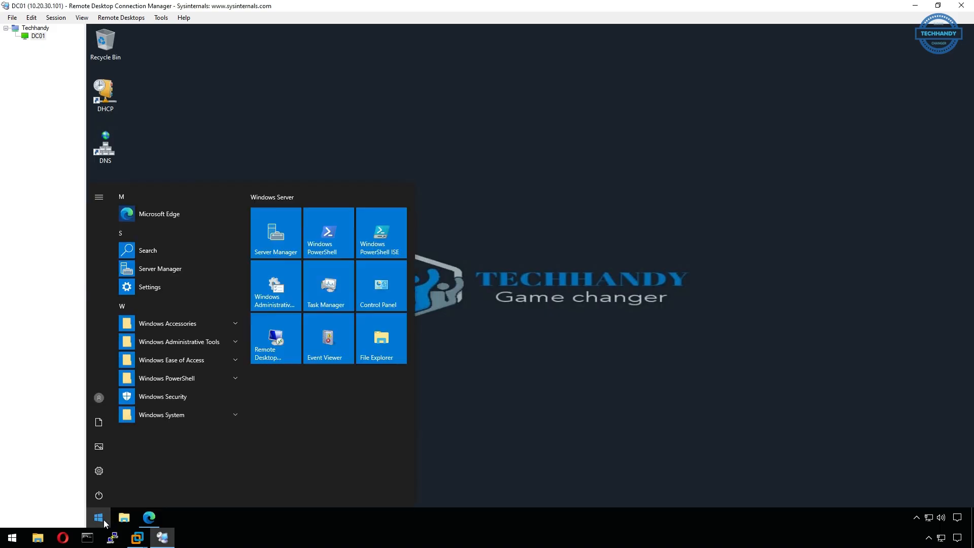
{"action": "left_click", "coordinate": [296, 242]}
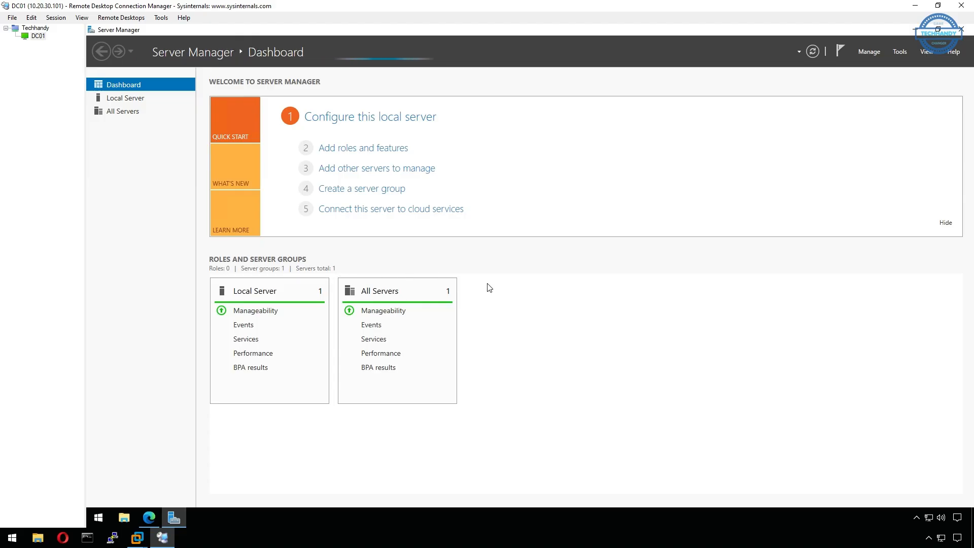
{"action": "left_click", "coordinate": [875, 53]}
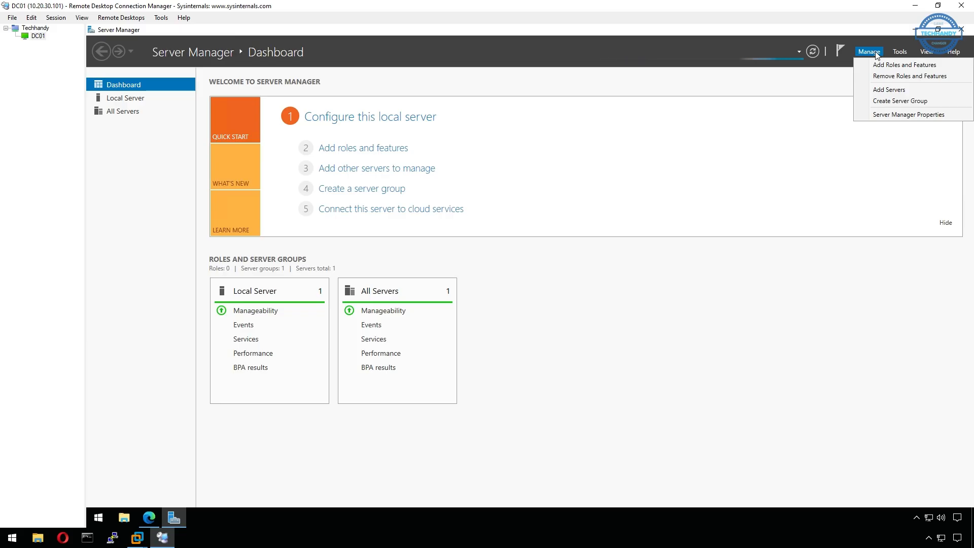
{"action": "left_click", "coordinate": [881, 65]}
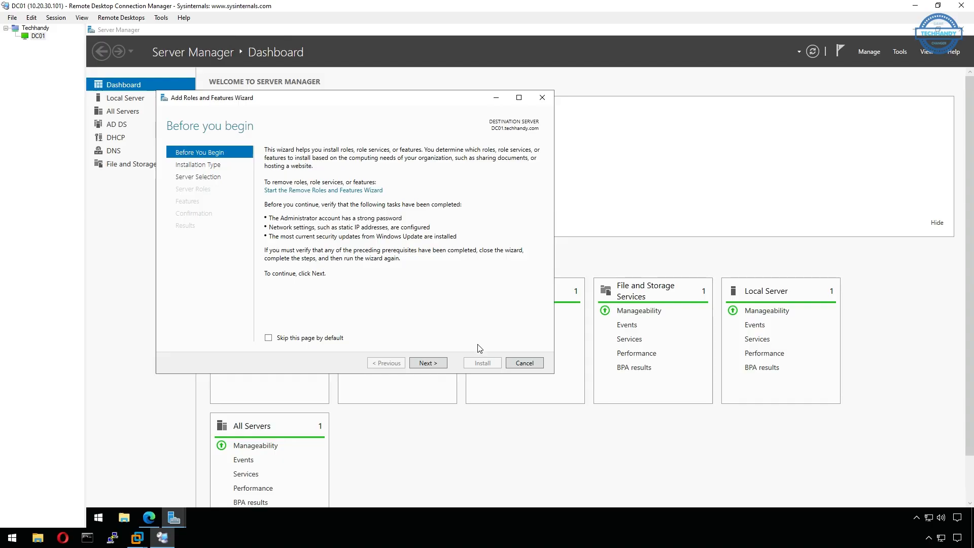
{"action": "left_click", "coordinate": [439, 363]}
{"action": "left_click", "coordinate": [439, 363]}
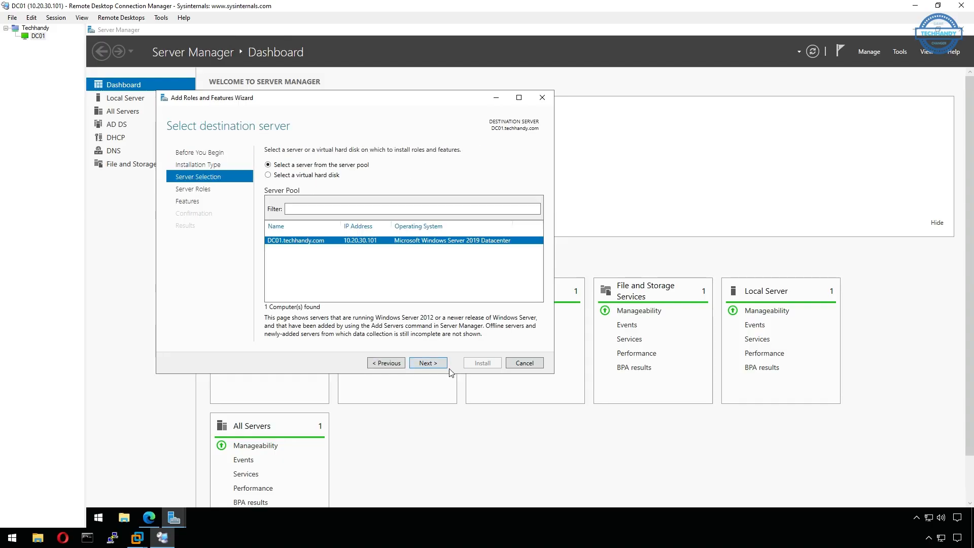
{"action": "left_click", "coordinate": [439, 363]}
Select the Server for NFS role under File and iSCSI Services, adding its required features.
{"action": "left_click_drag", "start_coordinate": [451, 100], "coordinate": [567, 99]}
{"action": "left_click", "coordinate": [386, 253]}
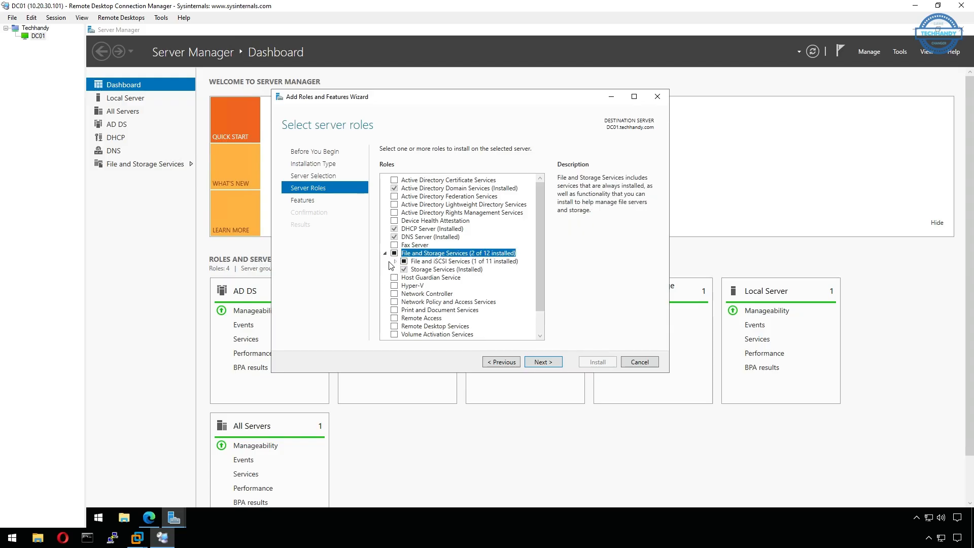
{"action": "left_click", "coordinate": [395, 261]}
{"action": "scroll", "coordinate": [463, 312], "scroll_direction": "down", "scroll_amount": 2}
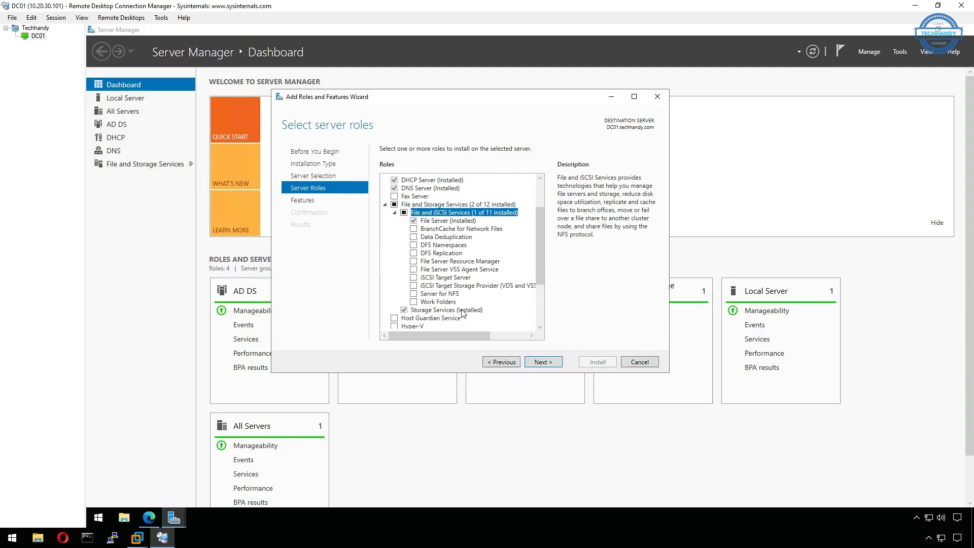
{"action": "left_click", "coordinate": [416, 293]}
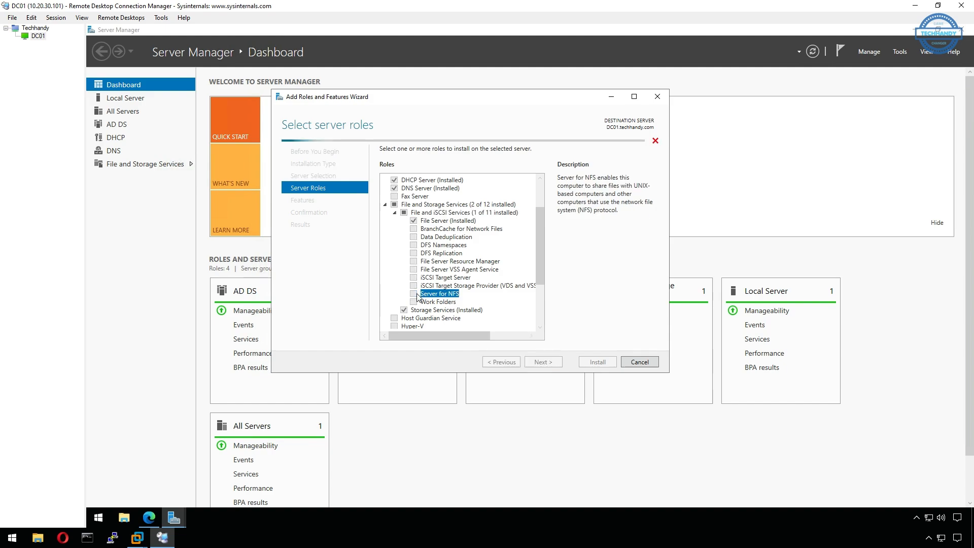
{"action": "left_click", "coordinate": [509, 318]}
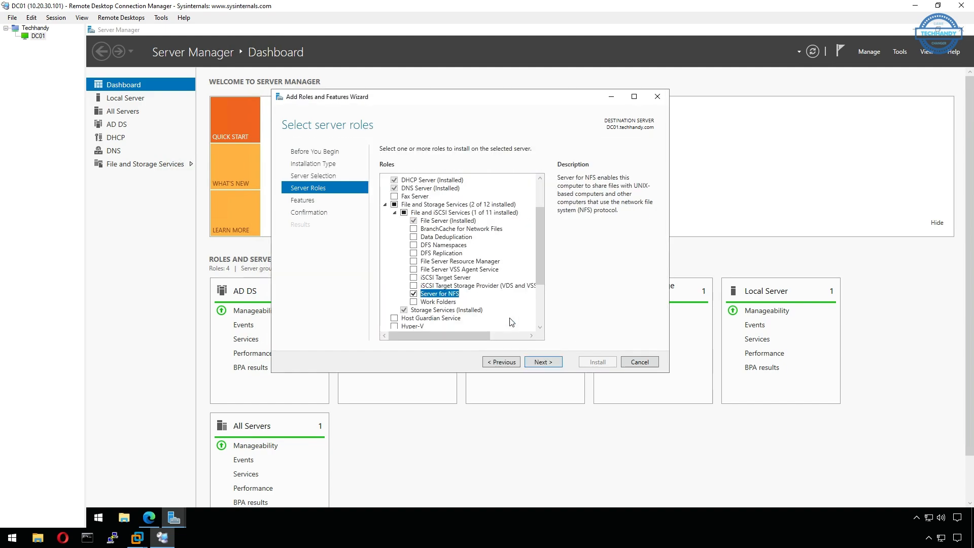
Install Server for NFS and close the finished wizard.
{"action": "left_click", "coordinate": [543, 362]}
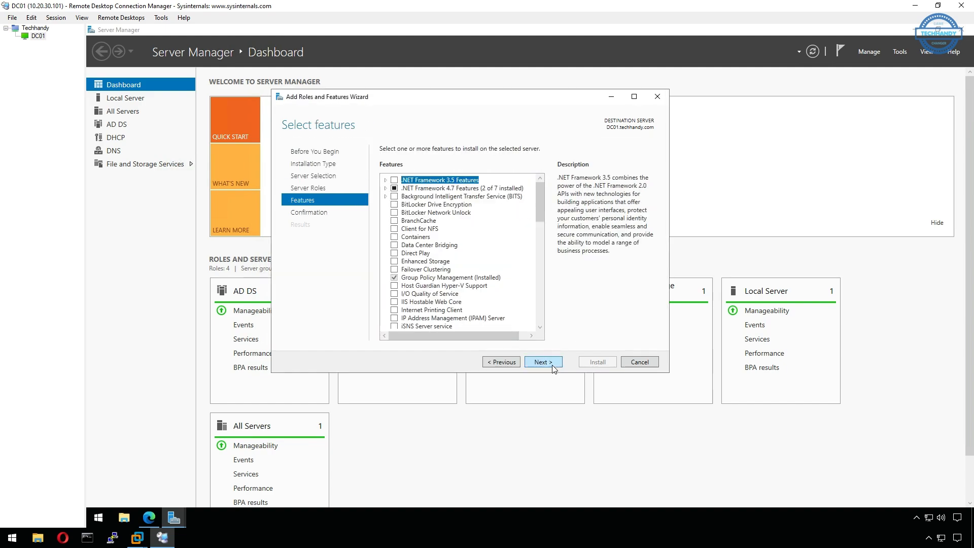
{"action": "left_click", "coordinate": [552, 364]}
{"action": "left_click", "coordinate": [593, 362]}
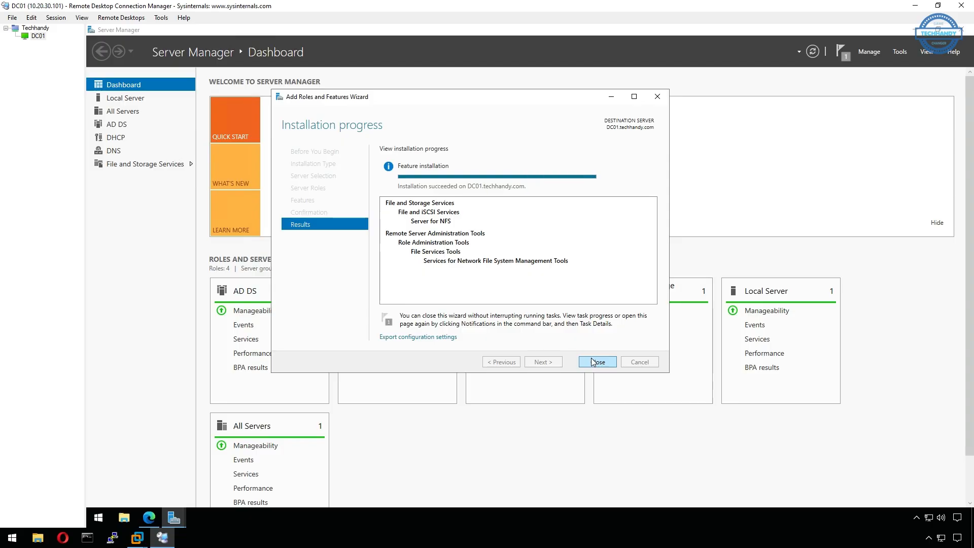
{"action": "left_click", "coordinate": [596, 362]}
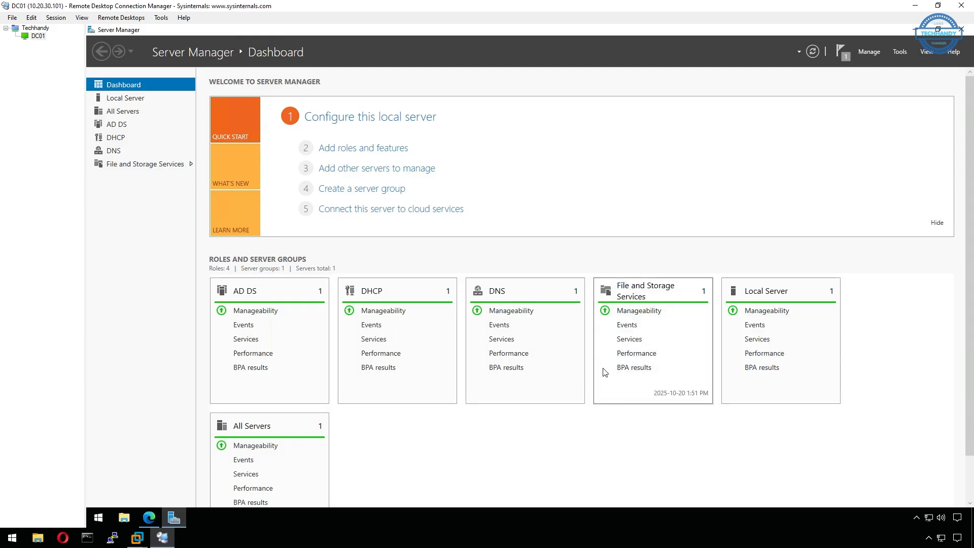
Show the File and Storage Services Shares list, then browse to Local Disk (C:).
{"action": "left_click", "coordinate": [189, 166]}
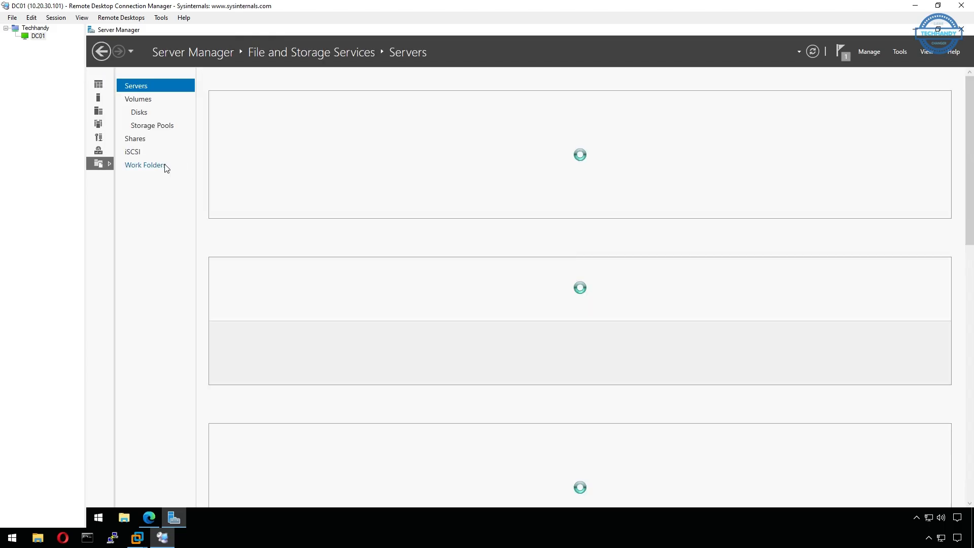
{"action": "left_click", "coordinate": [156, 142]}
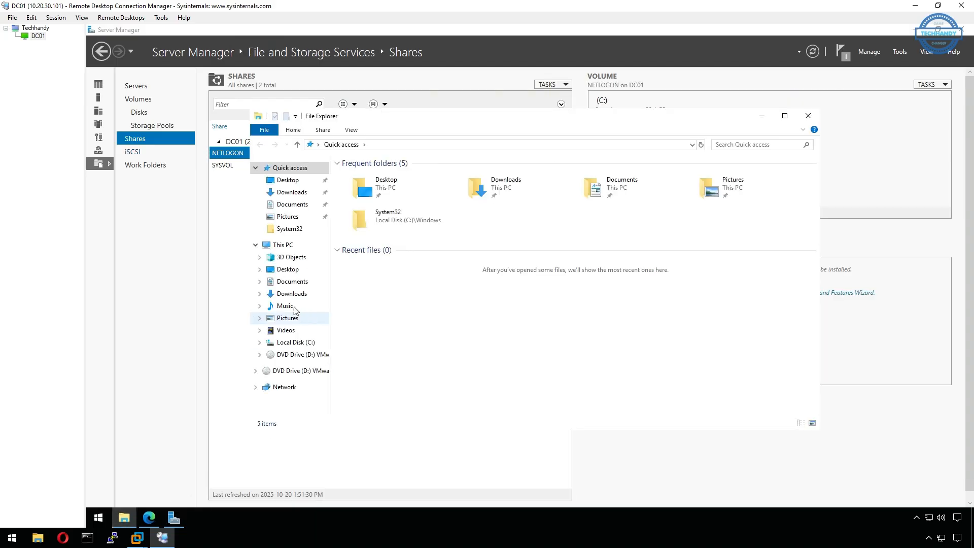
{"action": "left_click", "coordinate": [274, 244]}
{"action": "double_click", "coordinate": [401, 283]}
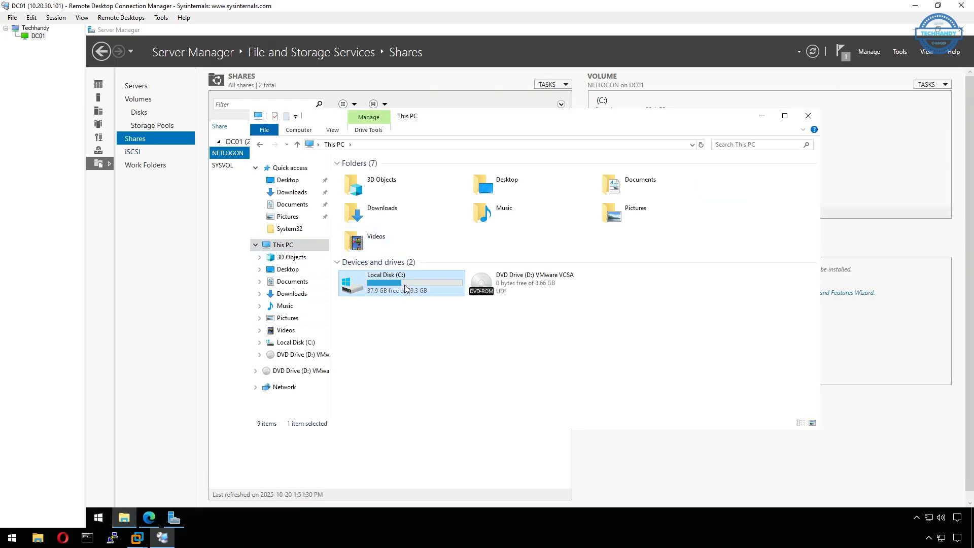
Create a folder named nfs_share on drive C: and return to Server Manager's shares list.
{"action": "right_click", "coordinate": [399, 288]}
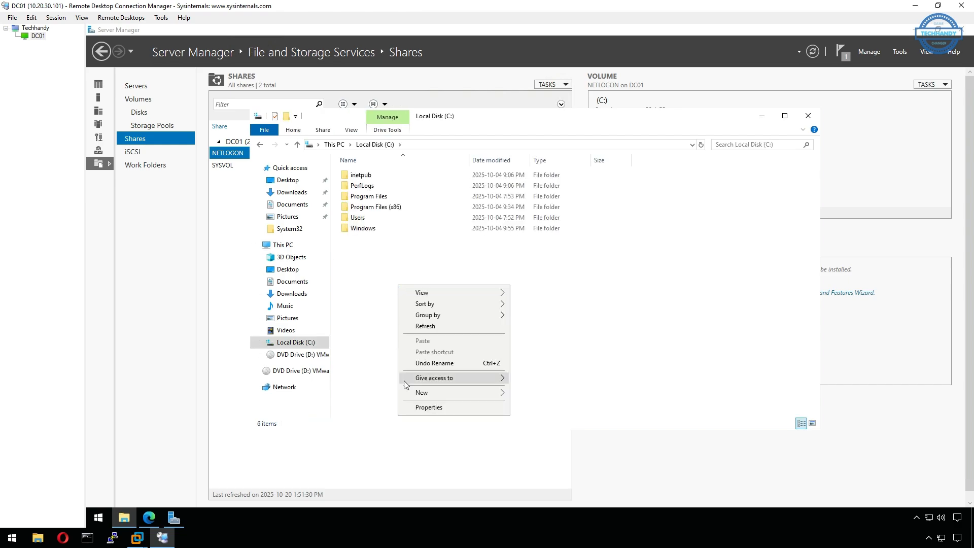
{"action": "mouse_move", "coordinate": [435, 392]}
{"action": "left_click", "coordinate": [512, 392]}
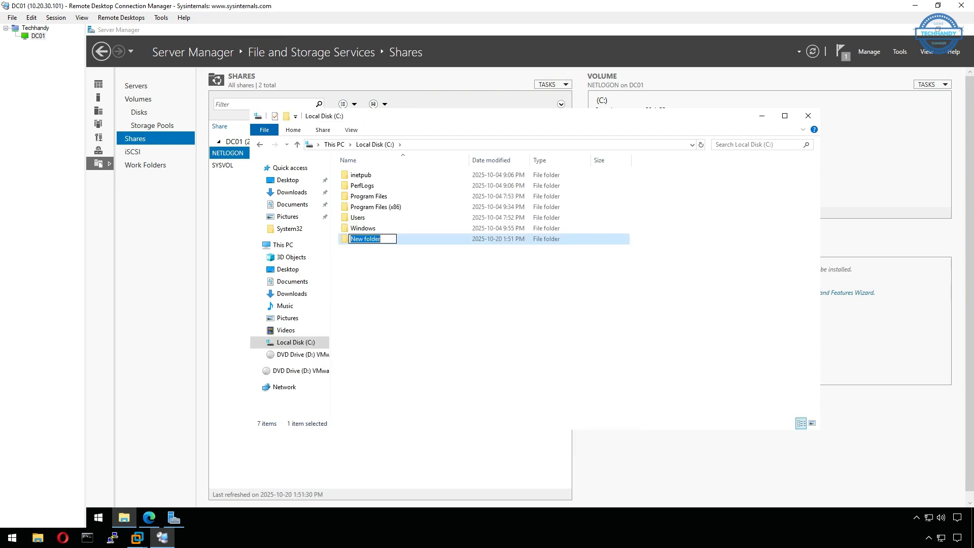
{"action": "type", "text": "nfs_share"}
{"action": "left_click", "coordinate": [375, 261]}
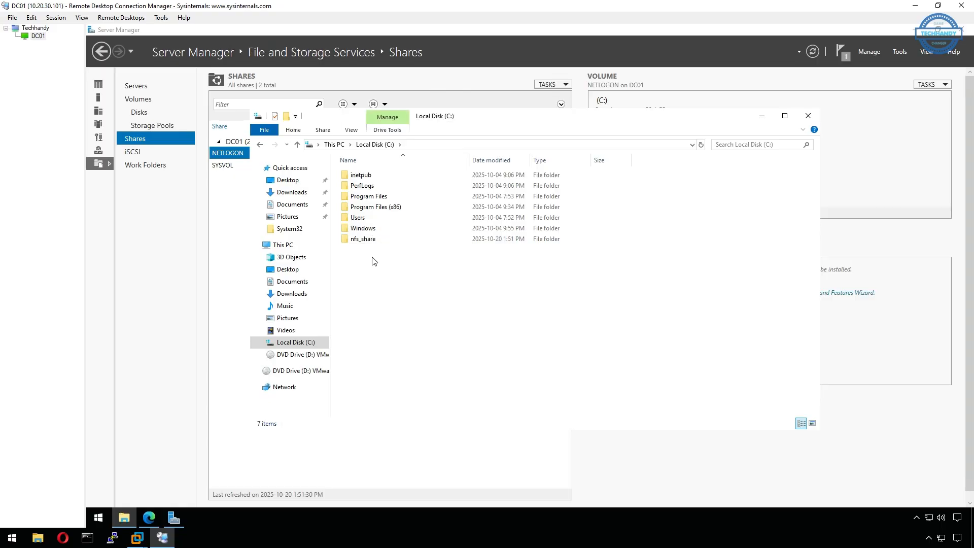
{"action": "left_click", "coordinate": [761, 117]}
{"action": "right_click", "coordinate": [357, 214]}
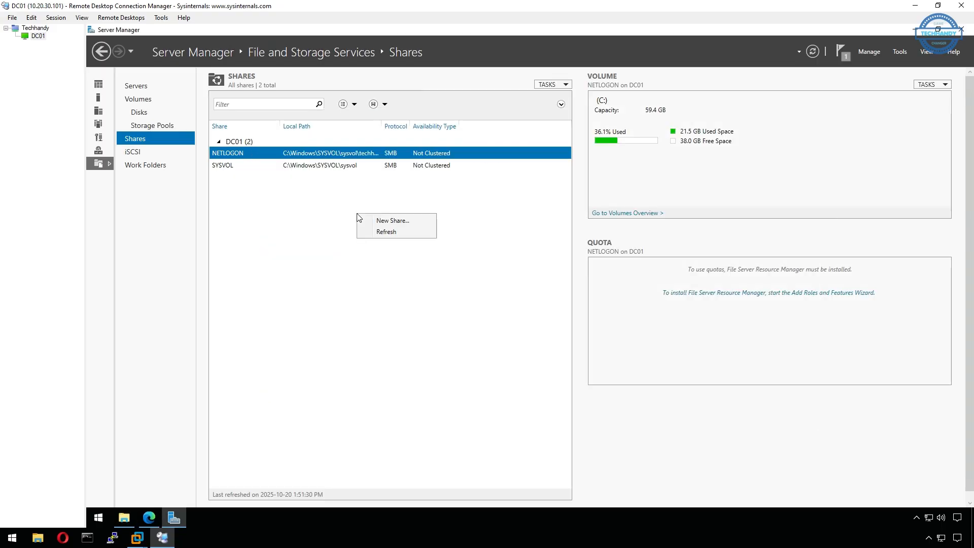
Start a new share using the NFS Share - Quick profile.
{"action": "left_click", "coordinate": [428, 222]}
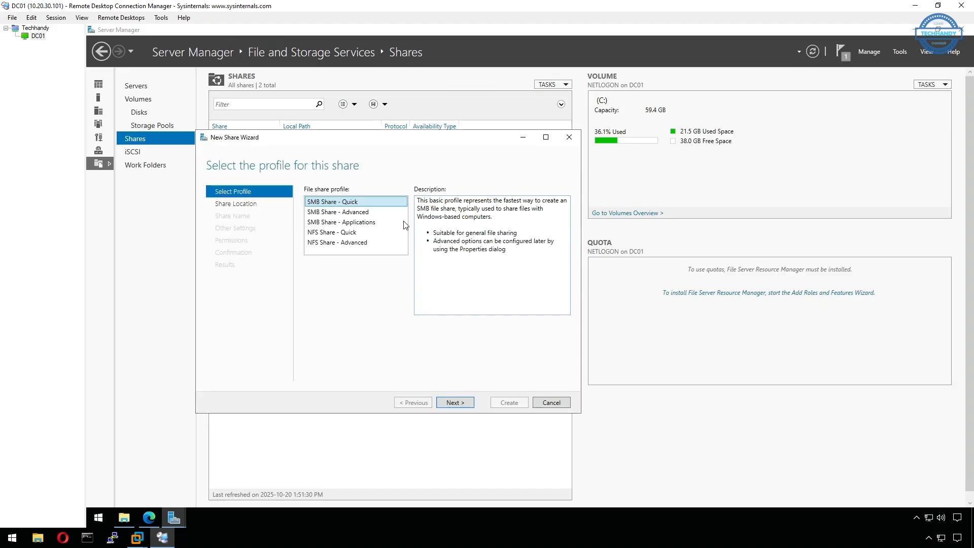
{"action": "left_click", "coordinate": [370, 232]}
{"action": "left_click", "coordinate": [466, 404]}
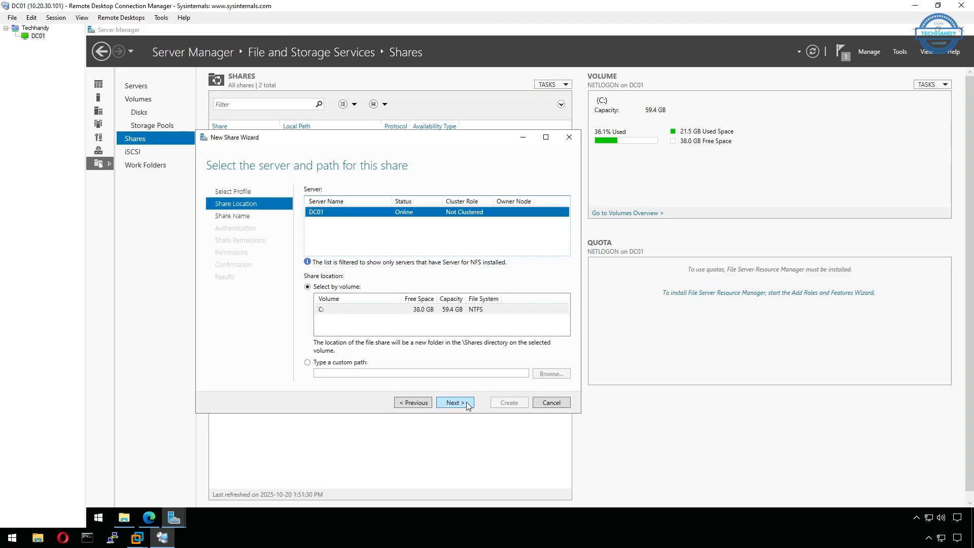
Set the share location to the custom path C:\nfs_share.
{"action": "left_click", "coordinate": [351, 372]}
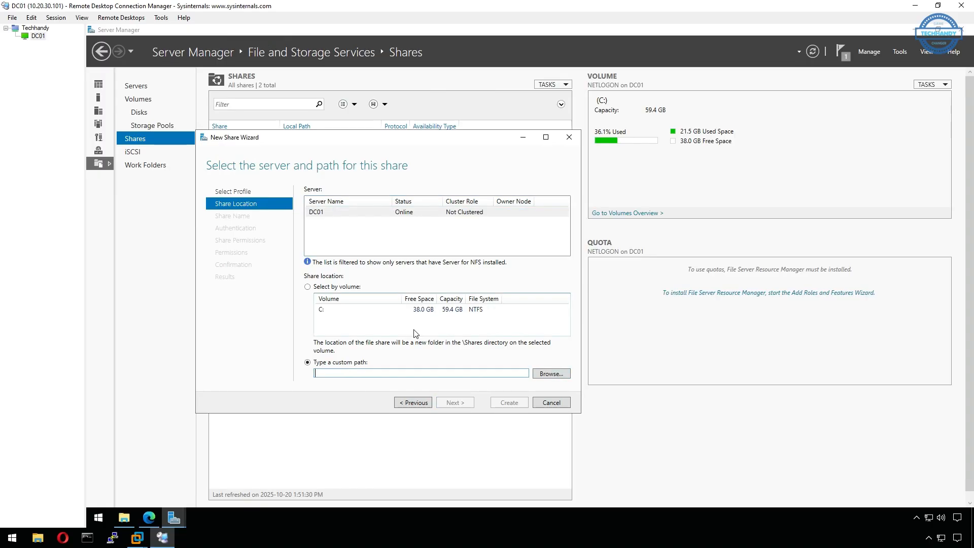
{"action": "left_click", "coordinate": [310, 288]}
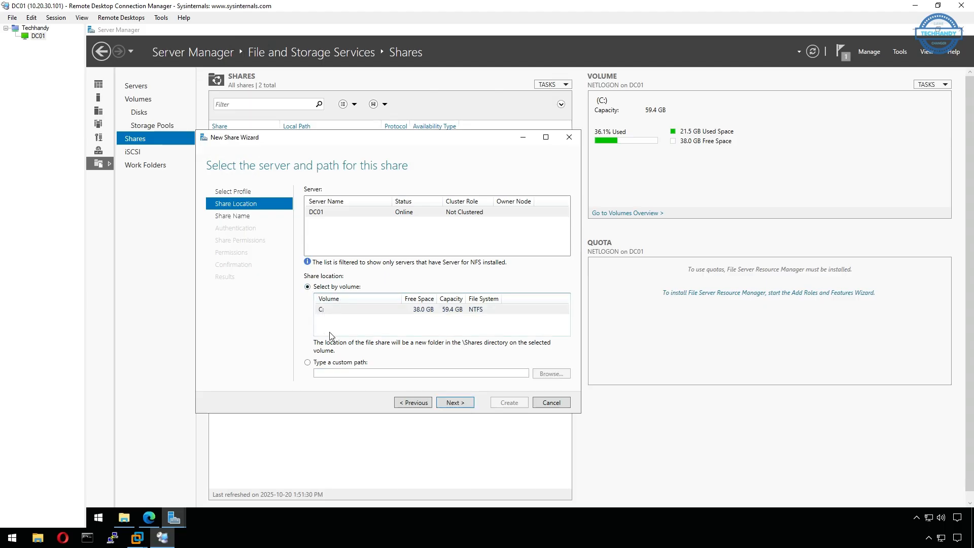
{"action": "left_click", "coordinate": [338, 368]}
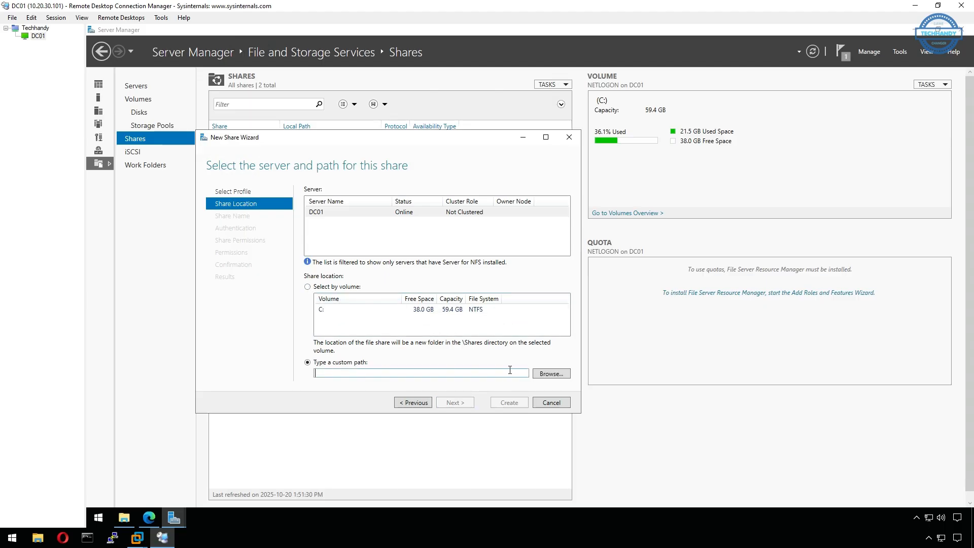
{"action": "left_click", "coordinate": [551, 374]}
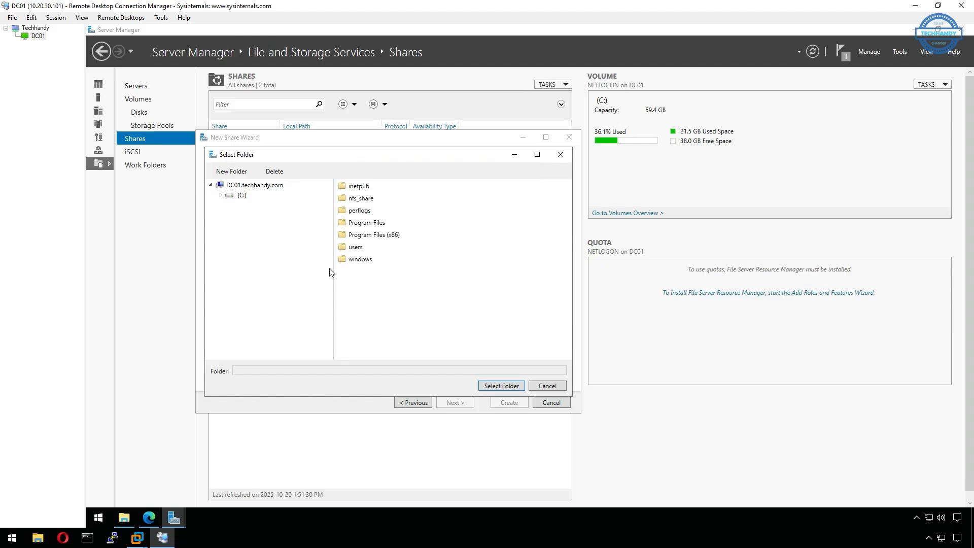
{"action": "left_click", "coordinate": [372, 201]}
{"action": "left_click", "coordinate": [223, 197]}
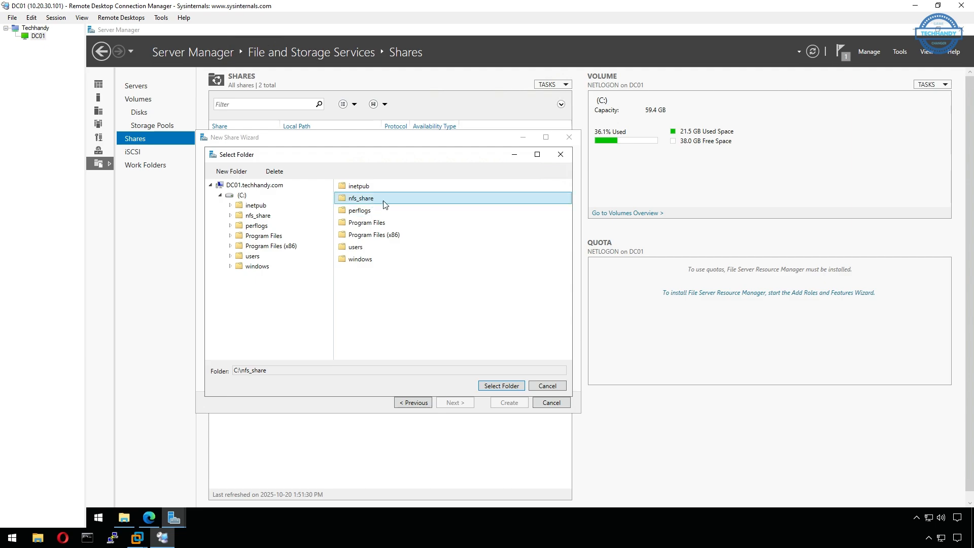
{"action": "left_click", "coordinate": [514, 386]}
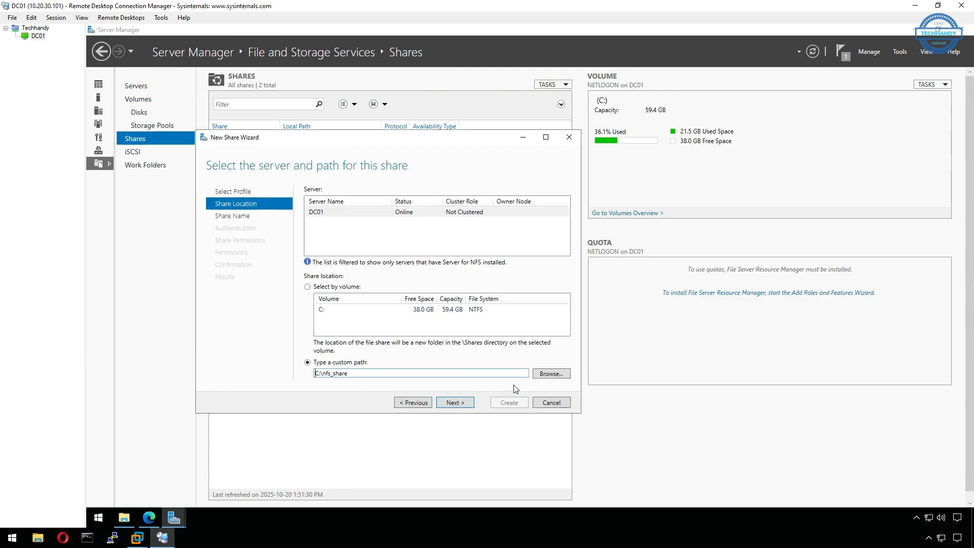
{"action": "left_click", "coordinate": [465, 403]}
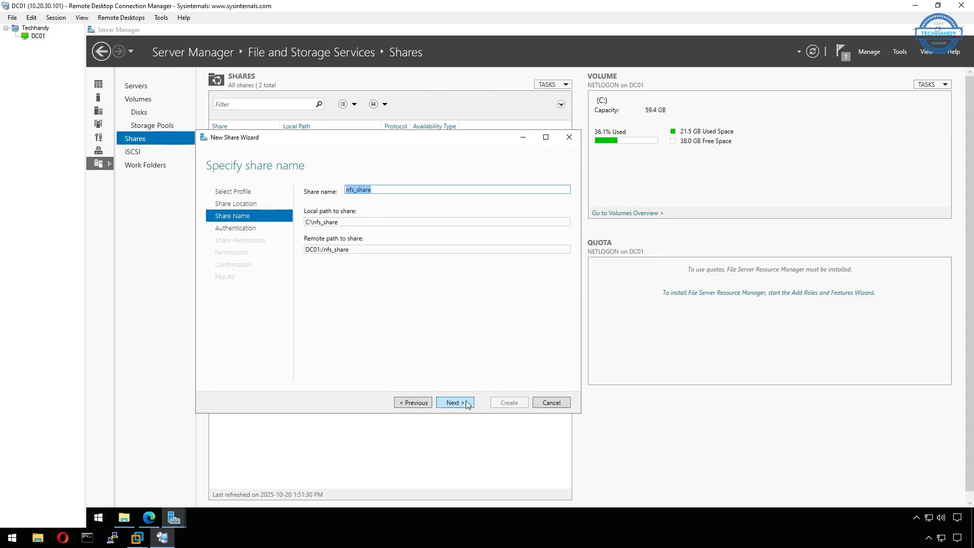
Copy the remote path DC01:/nfs_share to the clipboard.
{"action": "triple_click", "coordinate": [342, 249]}
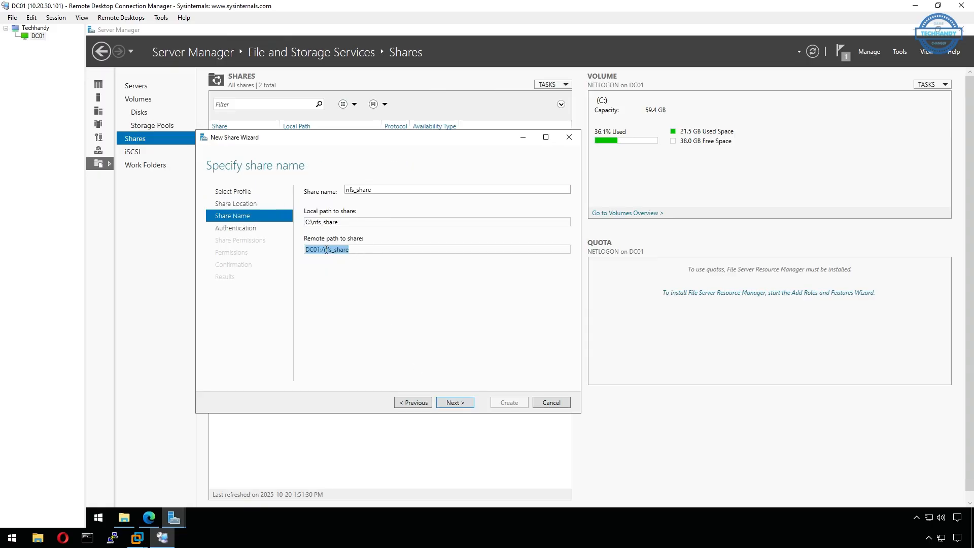
{"action": "right_click", "coordinate": [327, 250]}
{"action": "left_click", "coordinate": [357, 267]}
{"action": "left_click", "coordinate": [369, 248]}
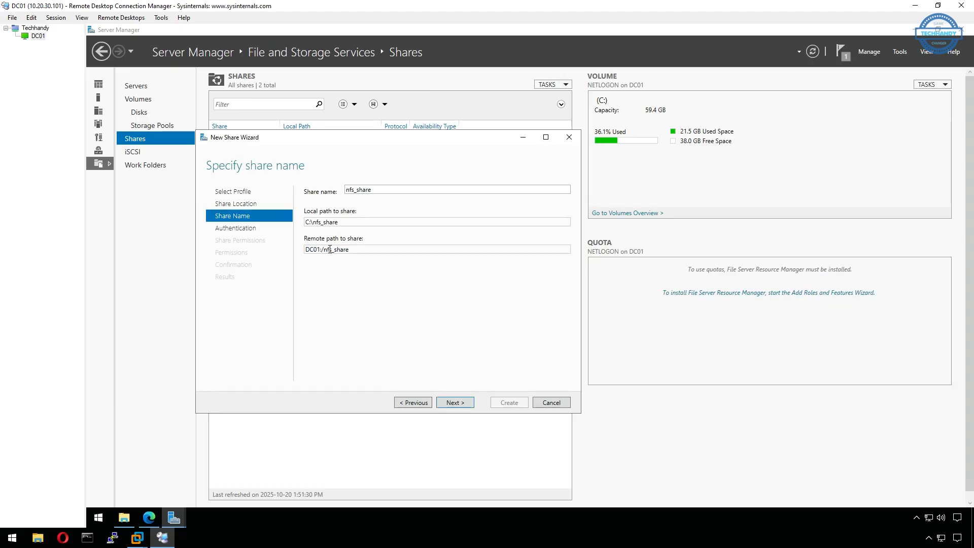
{"action": "left_click", "coordinate": [447, 401]}
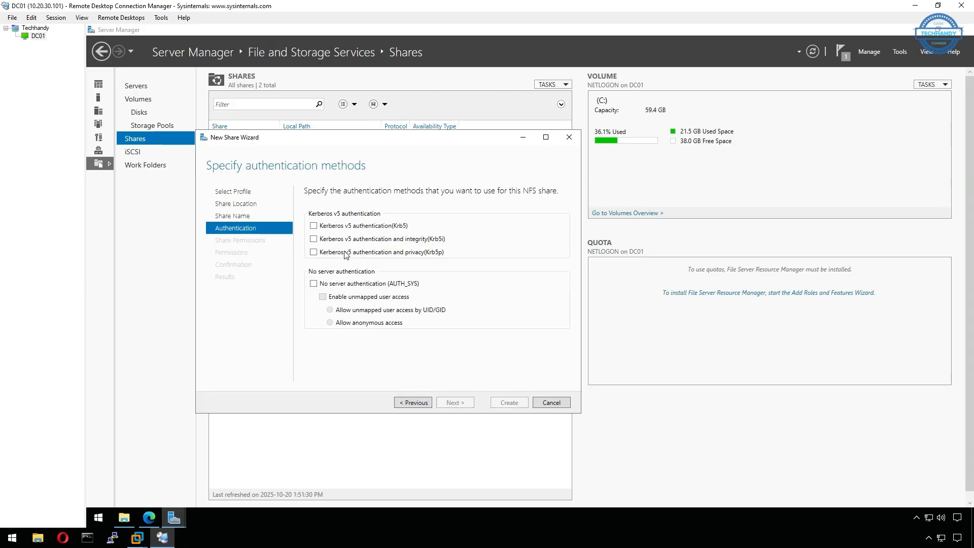
Enable AUTH_SYS (no server authentication) with unmapped user access by UID/GID.
{"action": "left_click", "coordinate": [314, 284]}
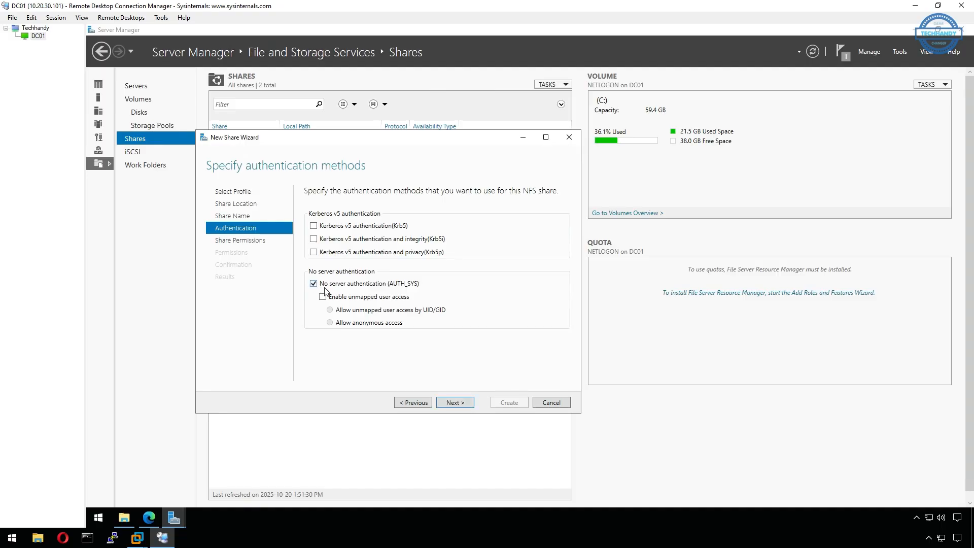
{"action": "left_click", "coordinate": [328, 299]}
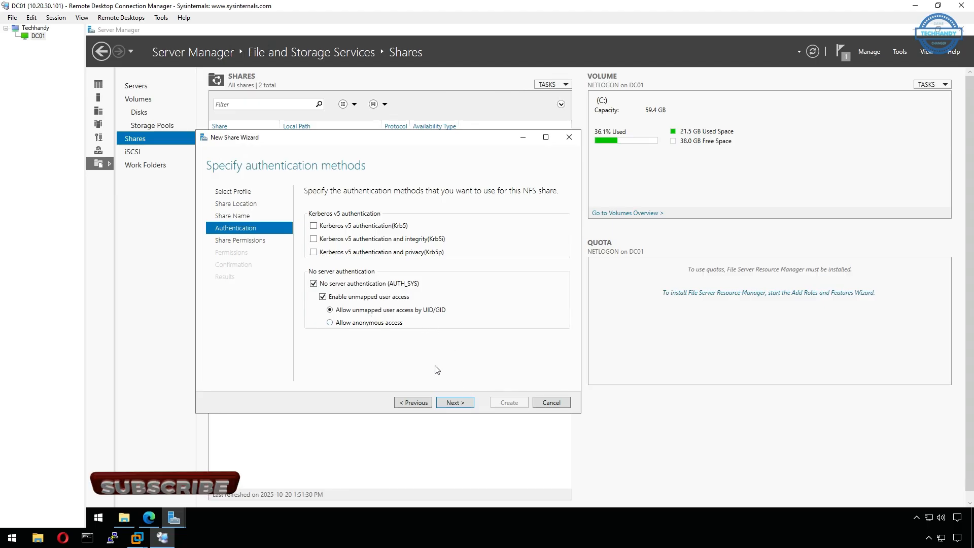
{"action": "left_click", "coordinate": [454, 404]}
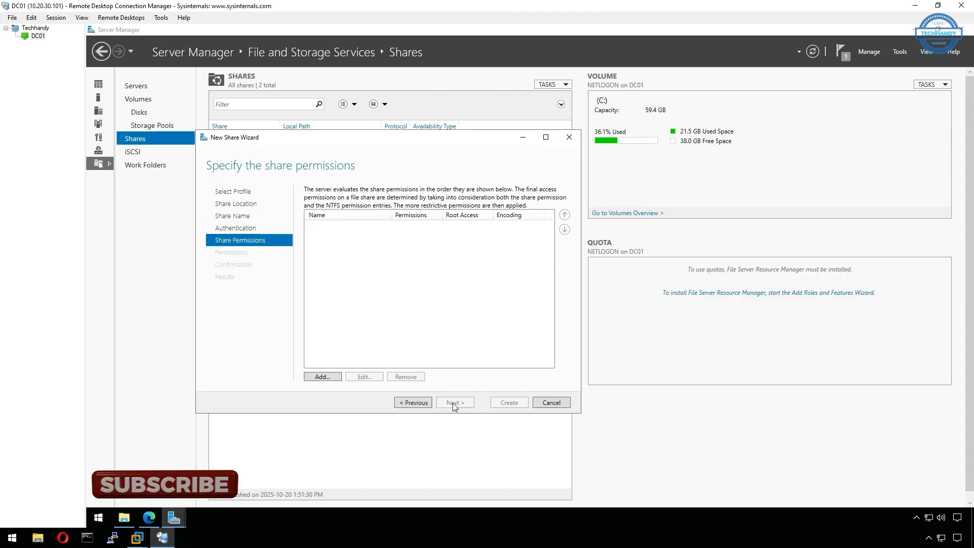
Add an All Machines share permission with Read / Write access and root access allowed.
{"action": "left_click", "coordinate": [334, 376]}
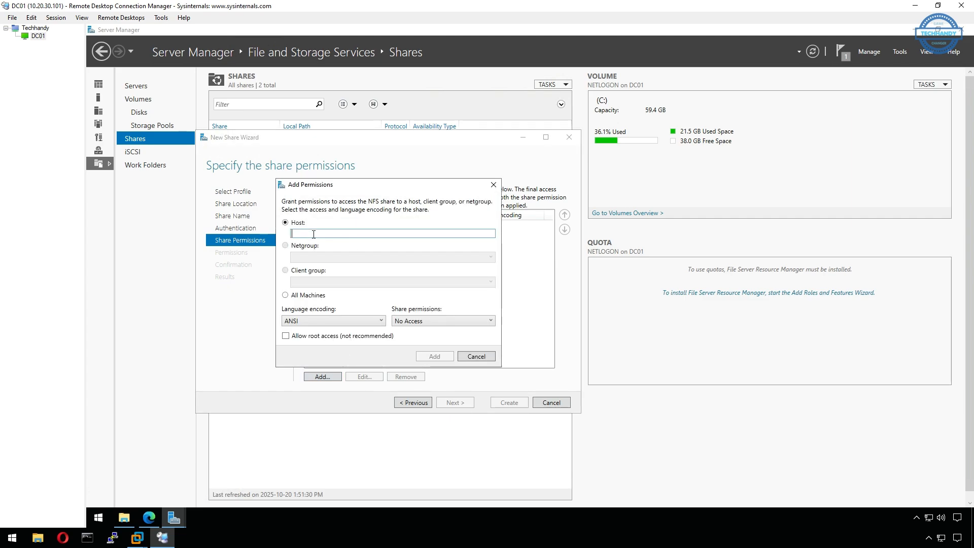
{"action": "type", "text": "10.20.30.110"}
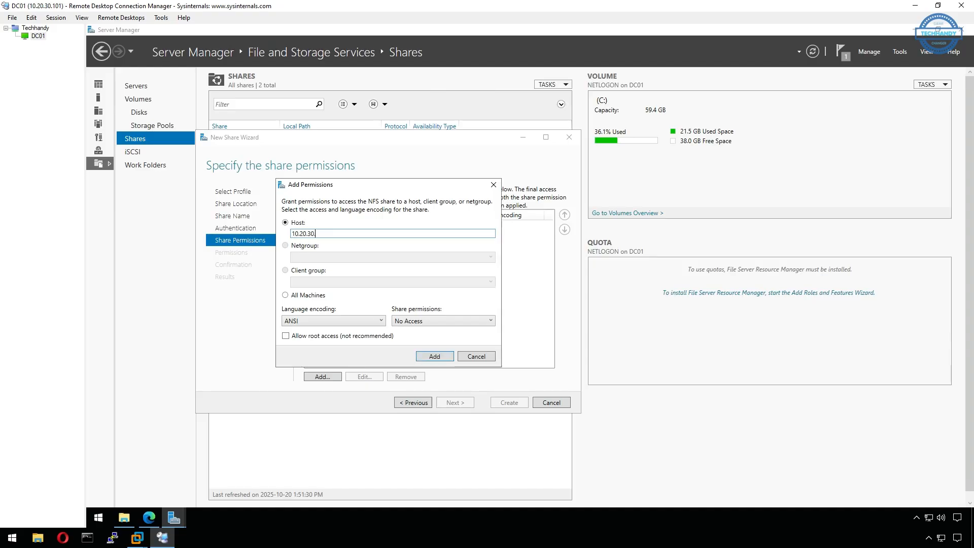
{"action": "left_click", "coordinate": [314, 298]}
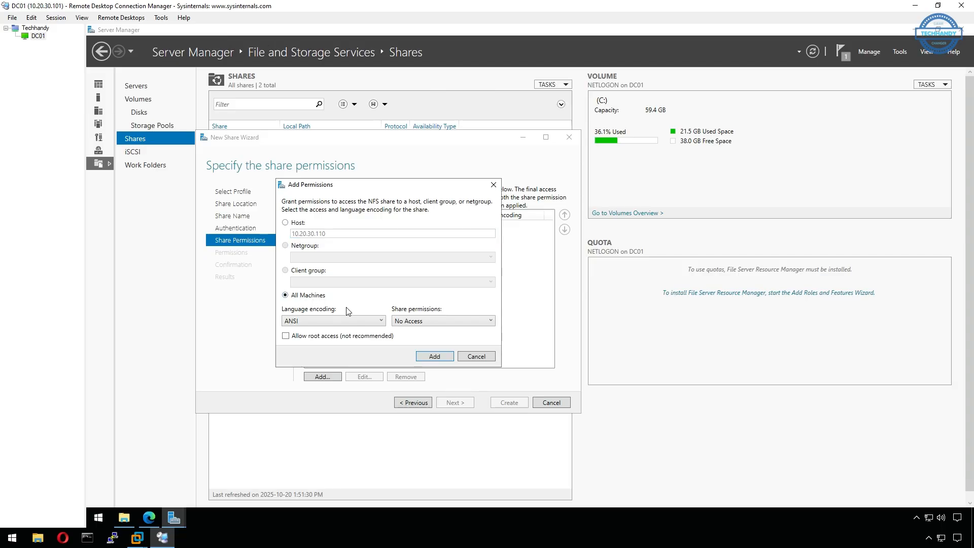
{"action": "left_click", "coordinate": [349, 323]}
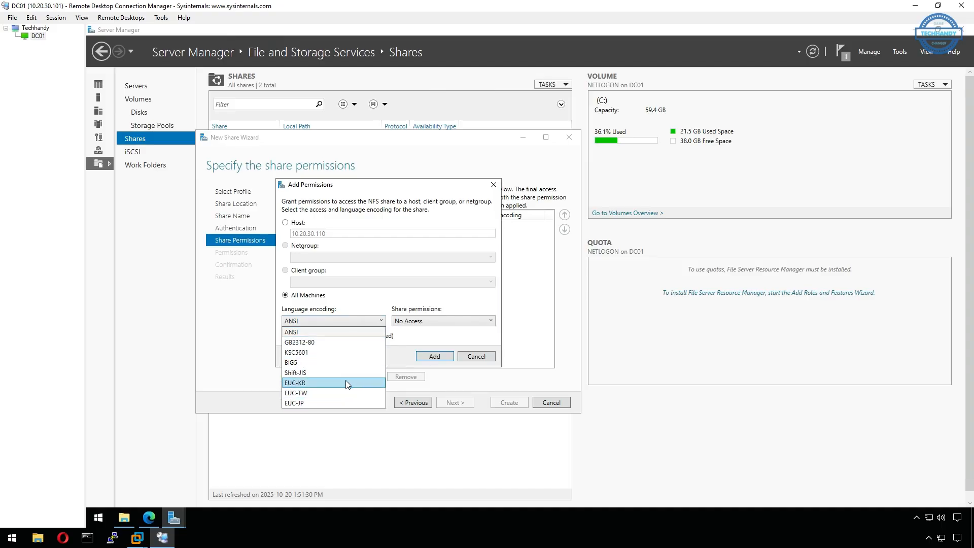
{"action": "key", "text": "Escape"}
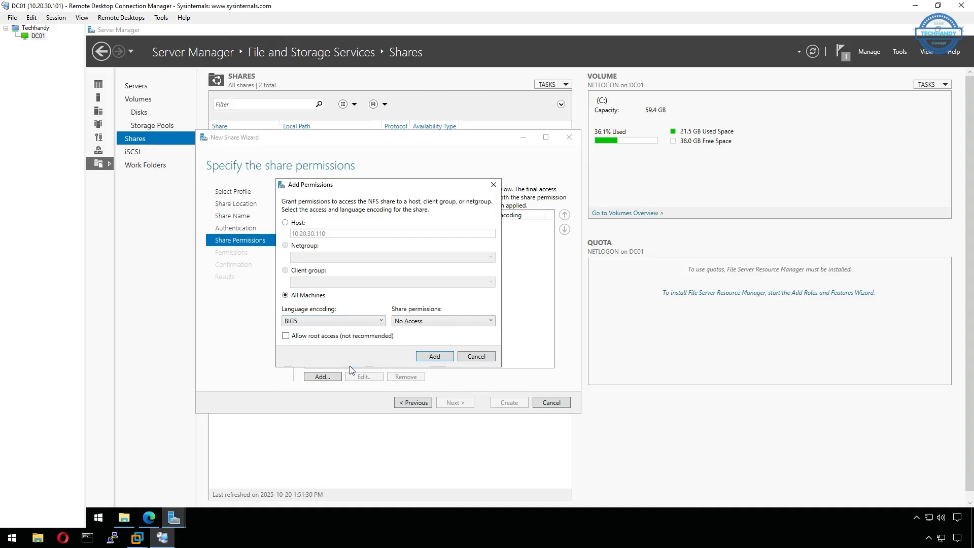
{"action": "left_click", "coordinate": [474, 325]}
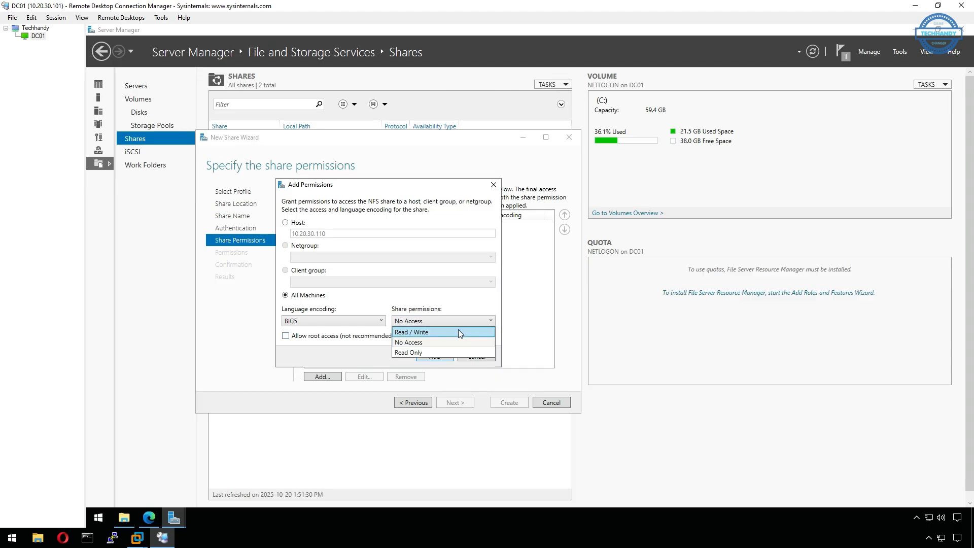
{"action": "left_click", "coordinate": [458, 332]}
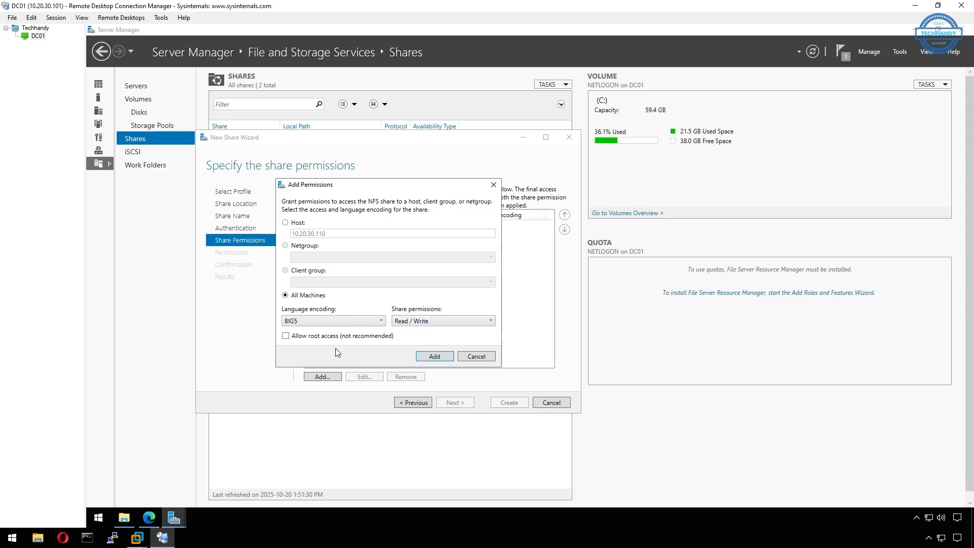
{"action": "left_click", "coordinate": [291, 336]}
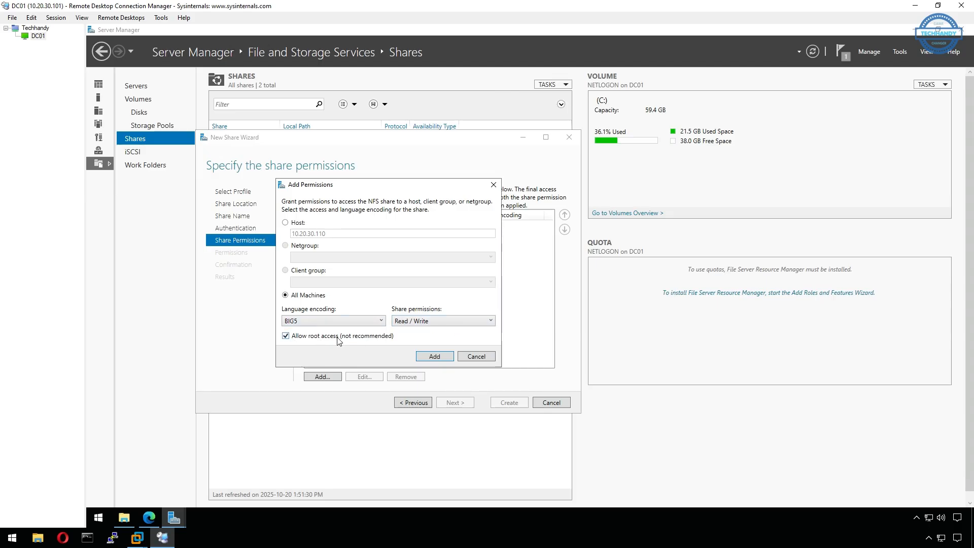
{"action": "left_click", "coordinate": [435, 357]}
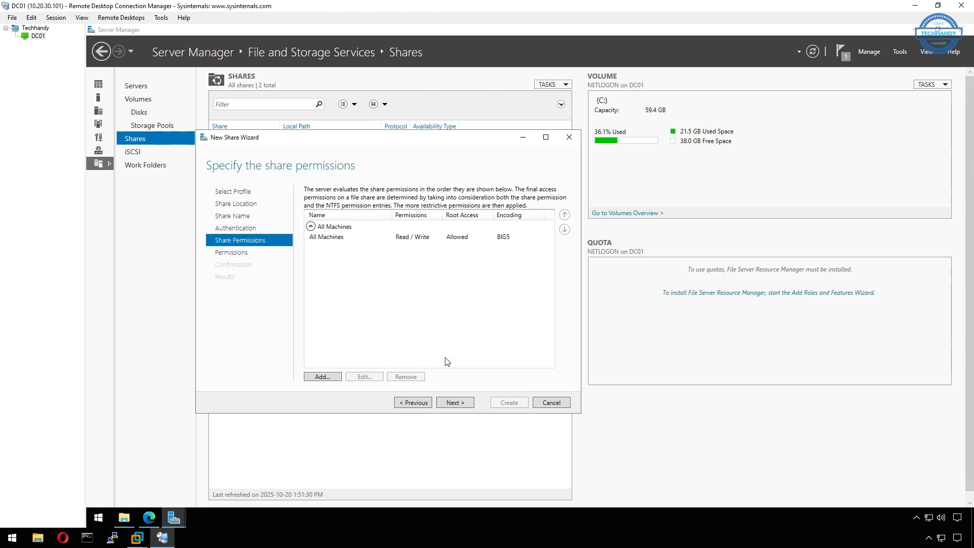
{"action": "left_click", "coordinate": [470, 406]}
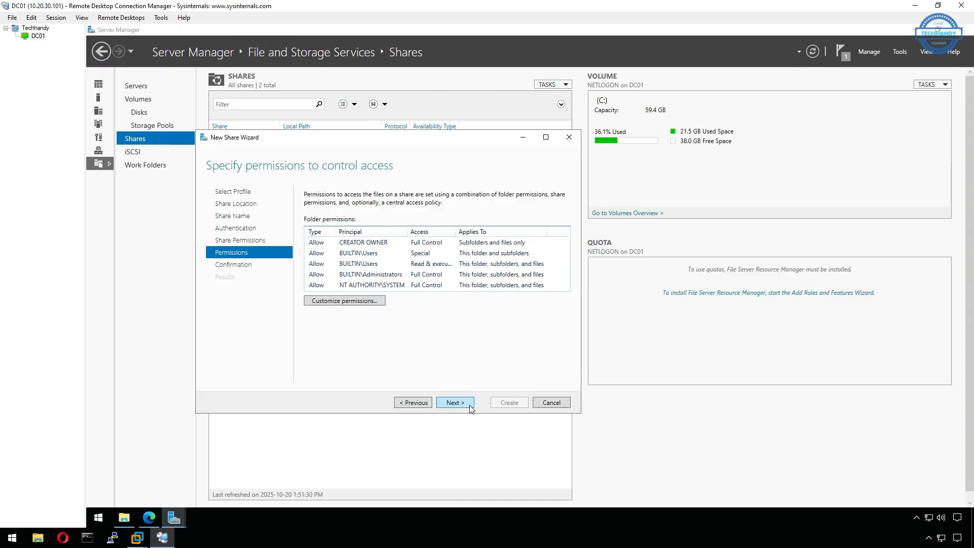
Create the nfs_share NFS share at C:\nfs_share, close the wizard, and return to the vCenter Backup page.
{"action": "left_click", "coordinate": [470, 406]}
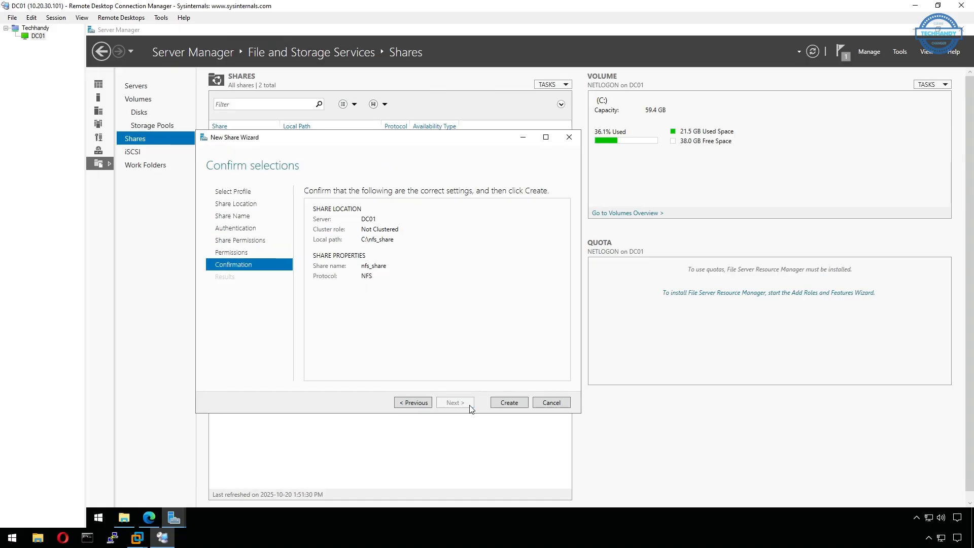
{"action": "left_click", "coordinate": [522, 404]}
{"action": "left_click", "coordinate": [509, 402]}
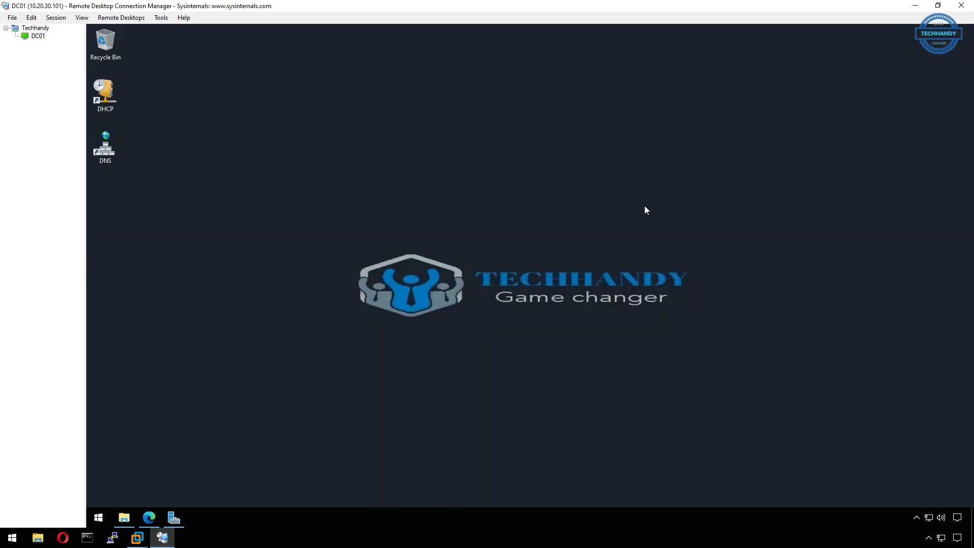
{"action": "left_click", "coordinate": [154, 519]}
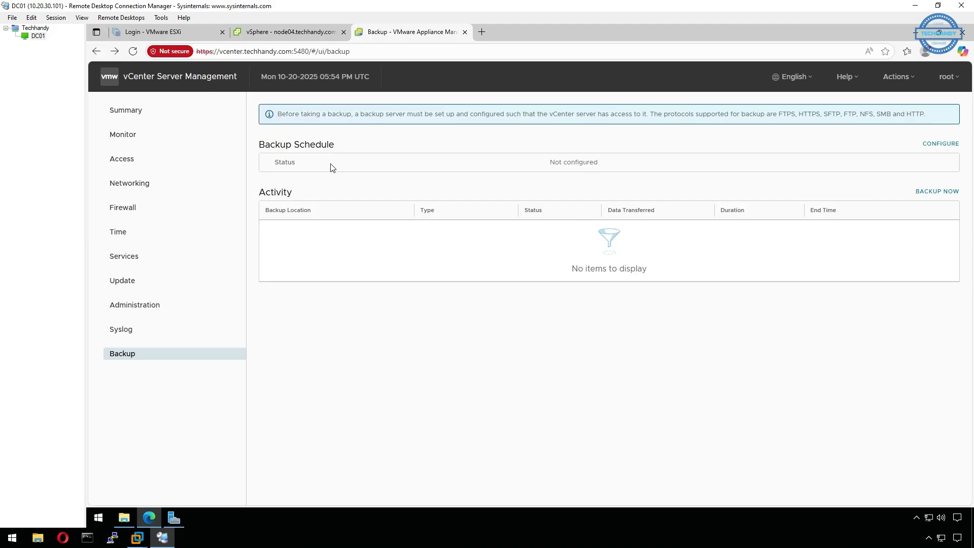
Start a backup schedule to nfs://DC01:/nfs_share and enter the backup server credentials.
{"action": "left_click", "coordinate": [949, 146]}
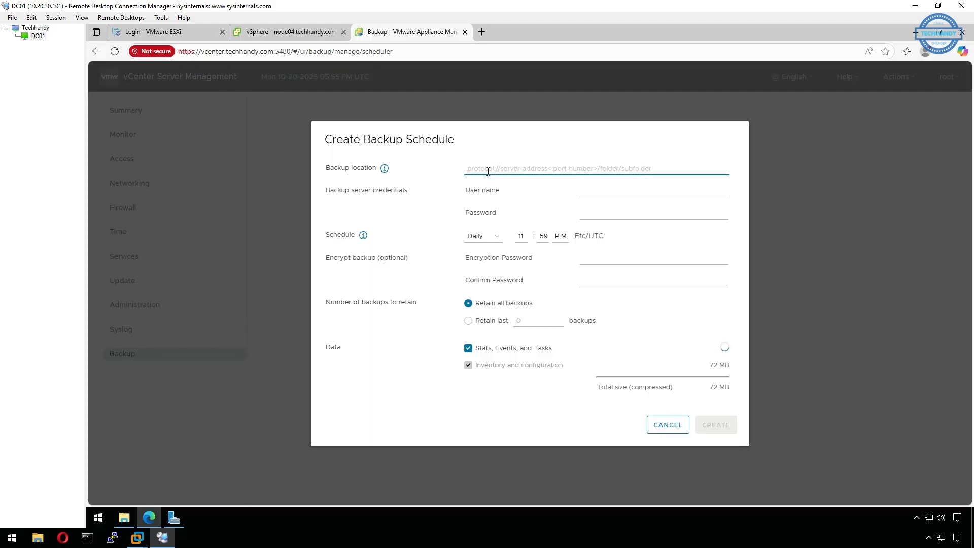
{"action": "type", "text": "nfs"}
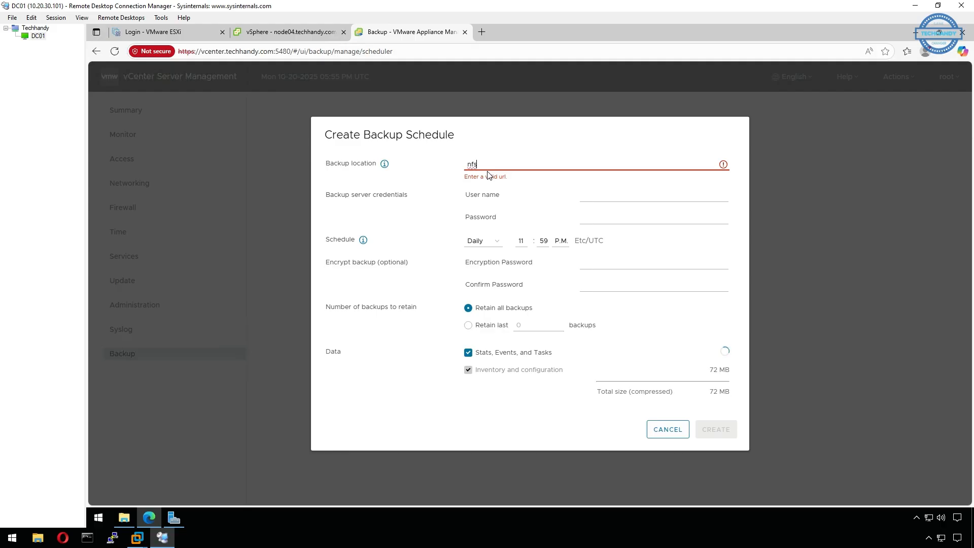
{"action": "type", "text": "://"}
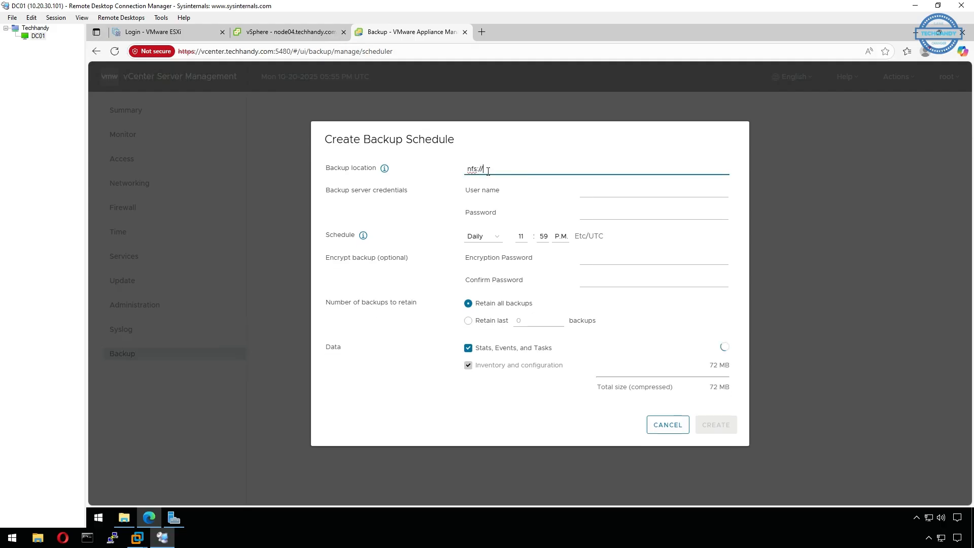
{"action": "right_click", "coordinate": [488, 171]}
{"action": "left_click", "coordinate": [535, 249]}
{"action": "left_click", "coordinate": [619, 196]}
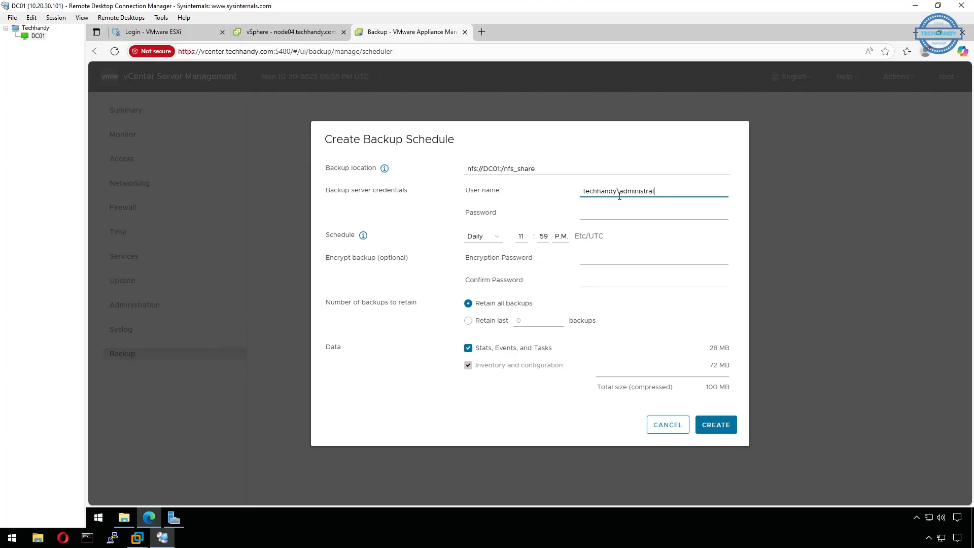
{"action": "key", "text": "Tab"}
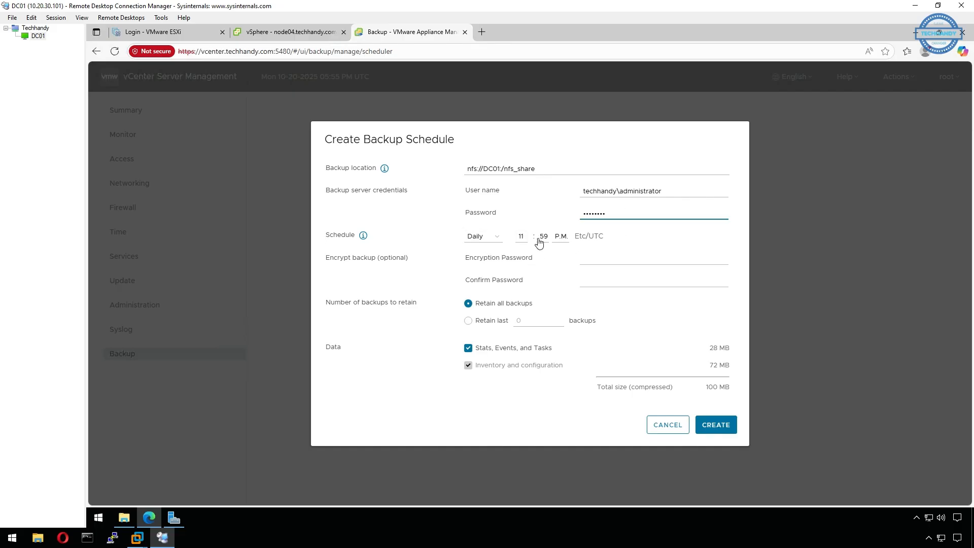
Set the daily backup time to 11:00 P.M.
{"action": "left_click", "coordinate": [521, 237]}
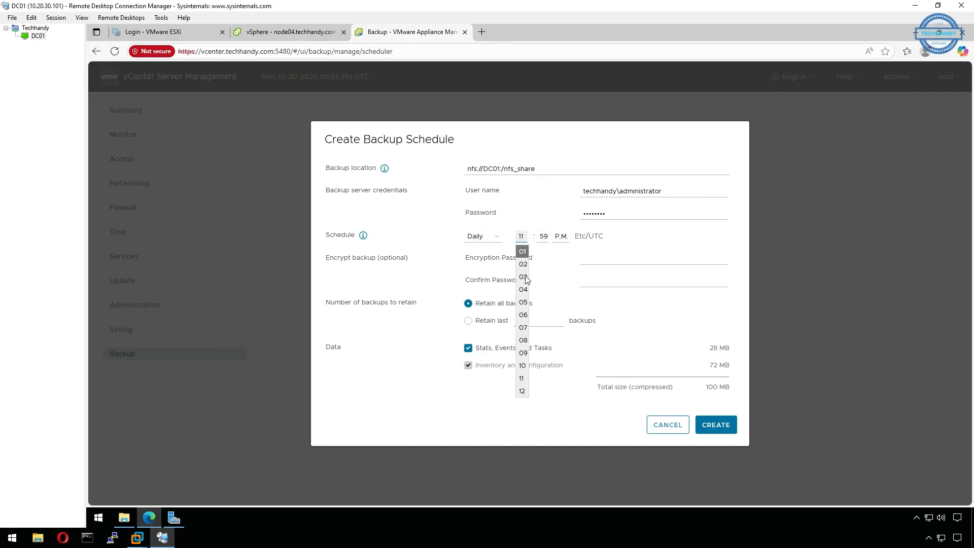
{"action": "left_click", "coordinate": [522, 378]}
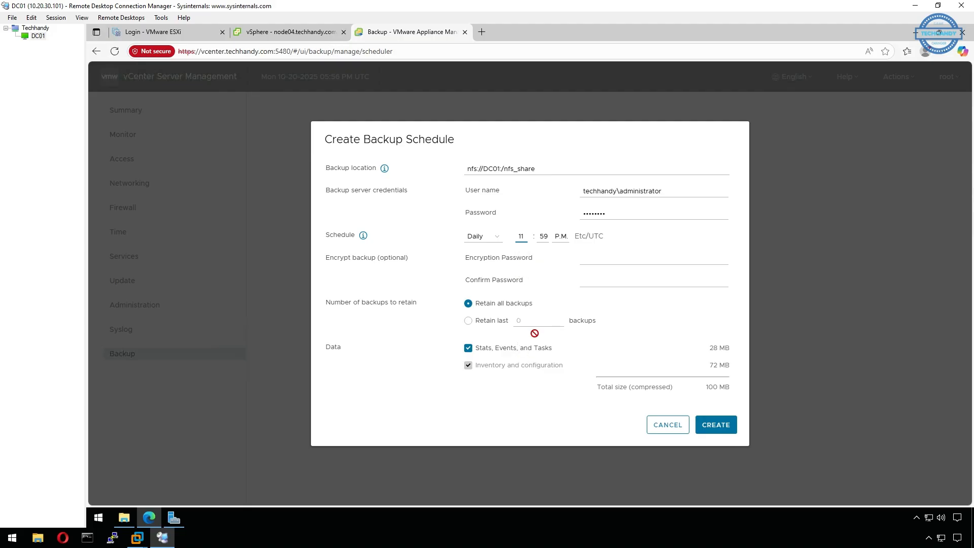
{"action": "left_click", "coordinate": [544, 237]}
{"action": "scroll", "coordinate": [544, 249], "scroll_direction": "up", "scroll_amount": 10}
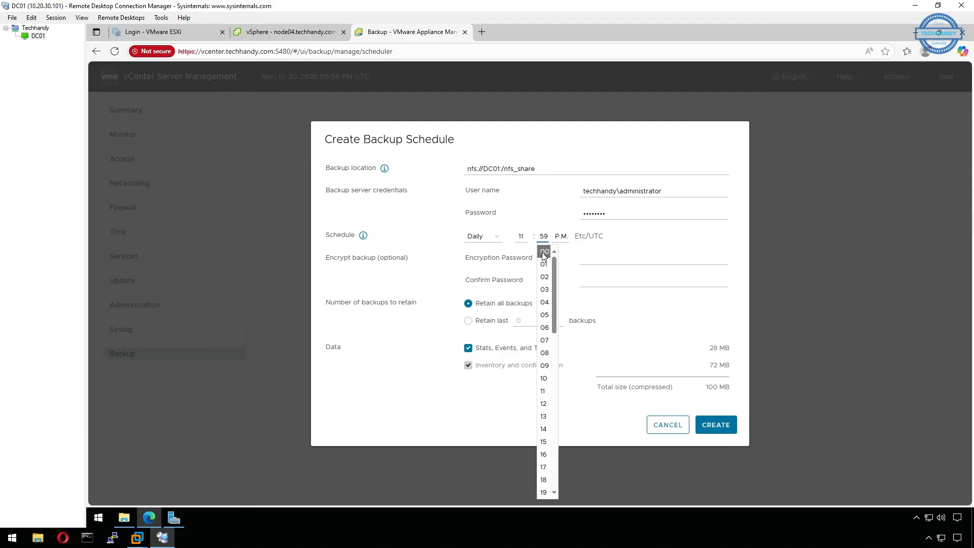
{"action": "left_click", "coordinate": [542, 251]}
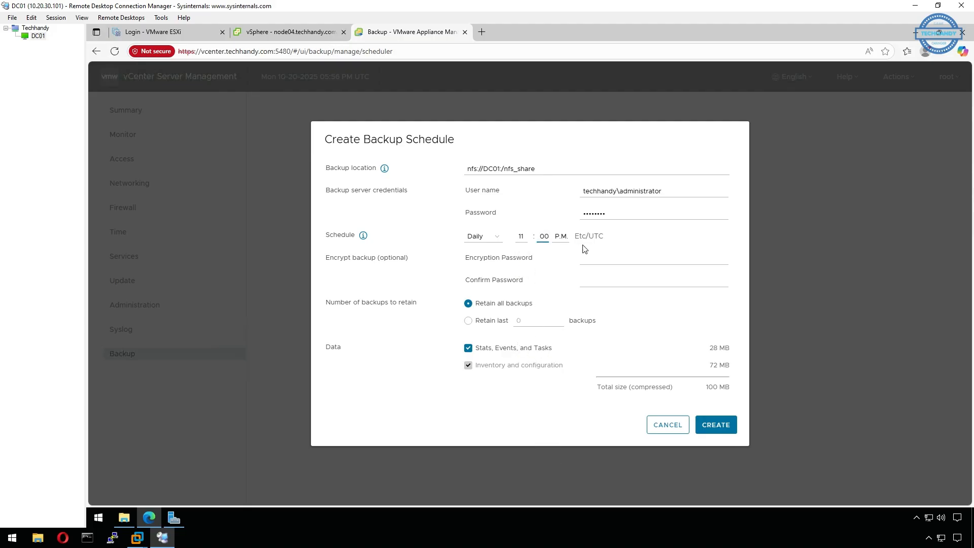
Add an encryption password, retain the last 2 backups, and create the schedule.
{"action": "left_click", "coordinate": [613, 263]}
{"action": "type", "text": "VM"}
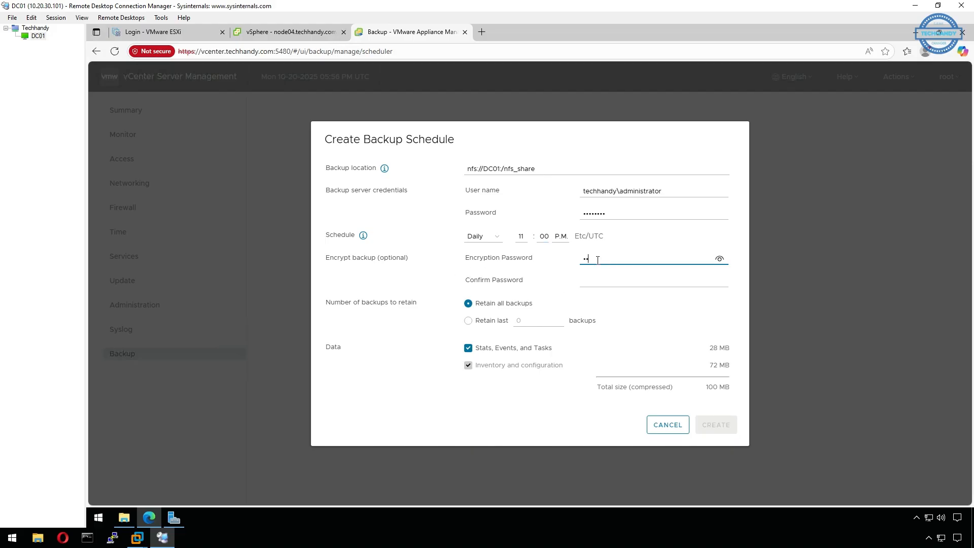
{"action": "key", "text": "Tab"}
{"action": "type", "text": "VM"}
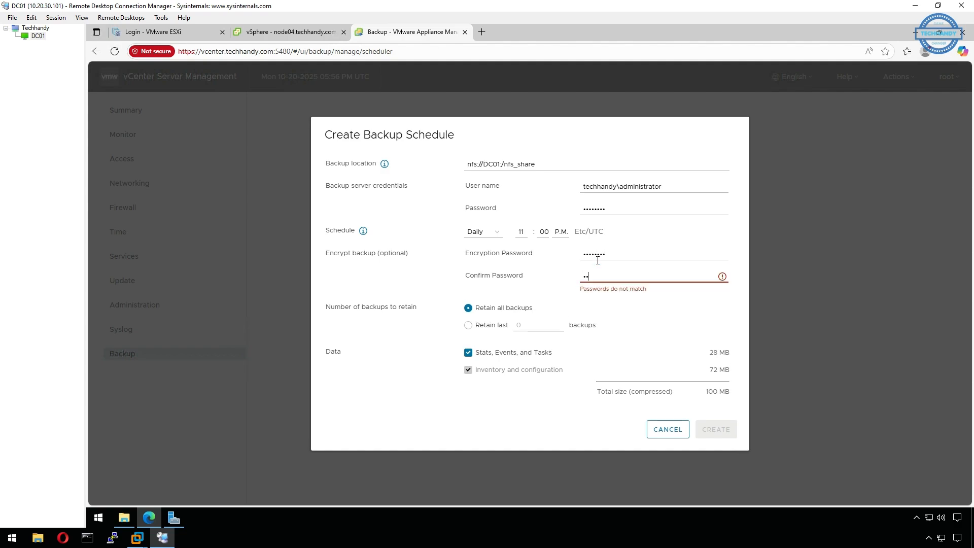
{"action": "type", "text": "••••••"}
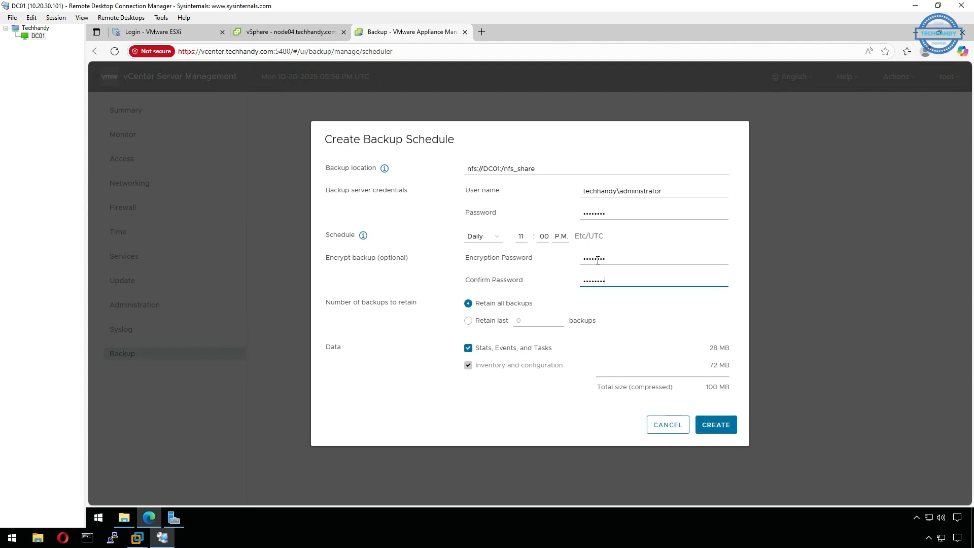
{"action": "left_click", "coordinate": [478, 325]}
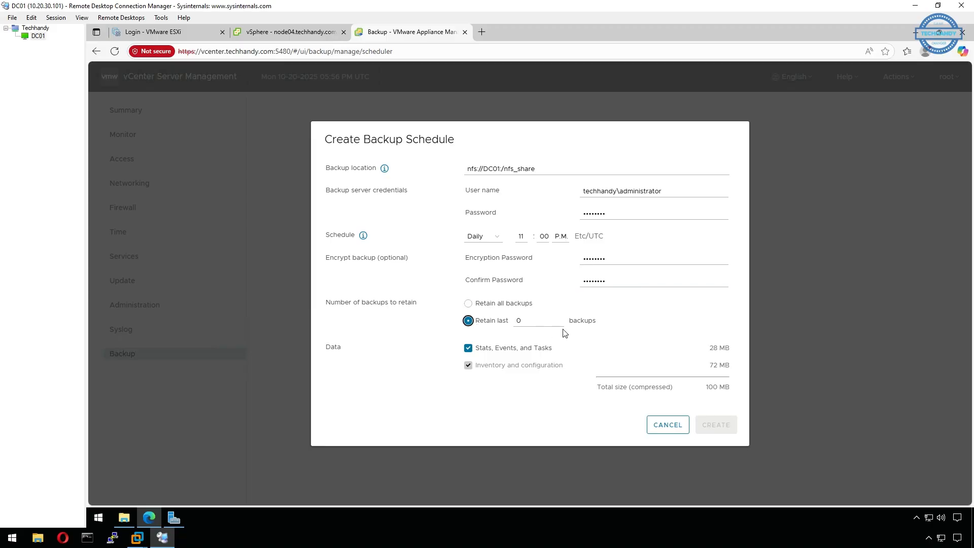
{"action": "left_click", "coordinate": [522, 321]}
{"action": "key", "text": "BackSpace"}
{"action": "type", "text": "2"}
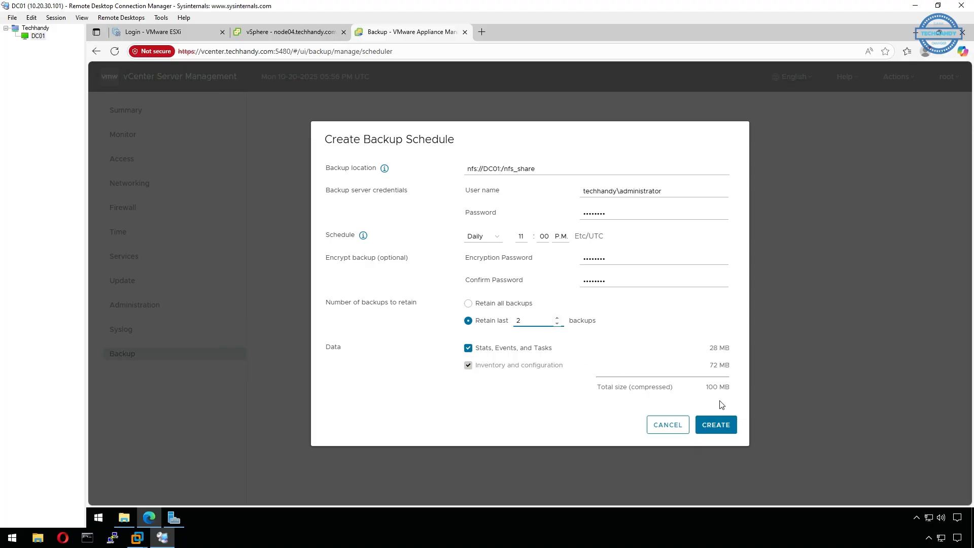
{"action": "left_click", "coordinate": [730, 431]}
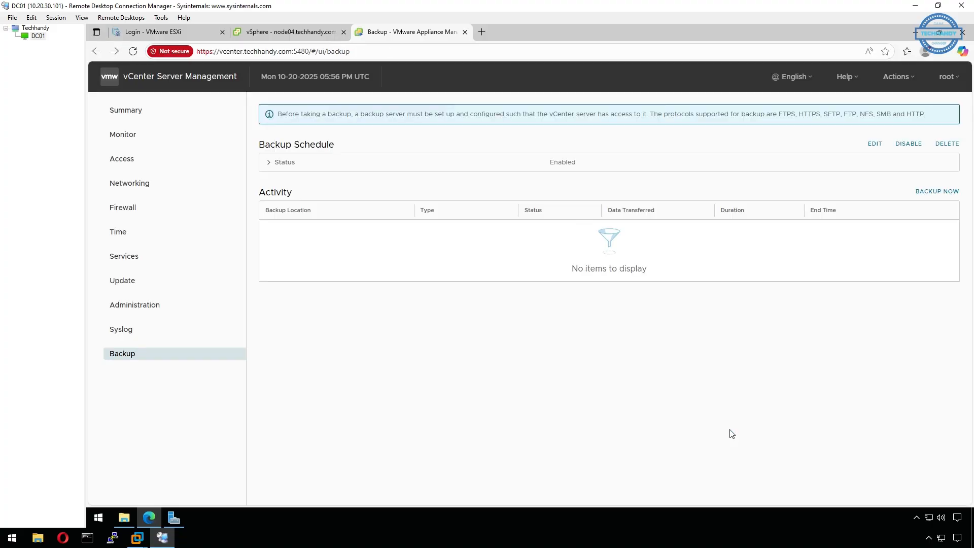
Expand the backup schedule status details and start the stopped VMware Topology Service.
{"action": "left_click", "coordinate": [268, 167]}
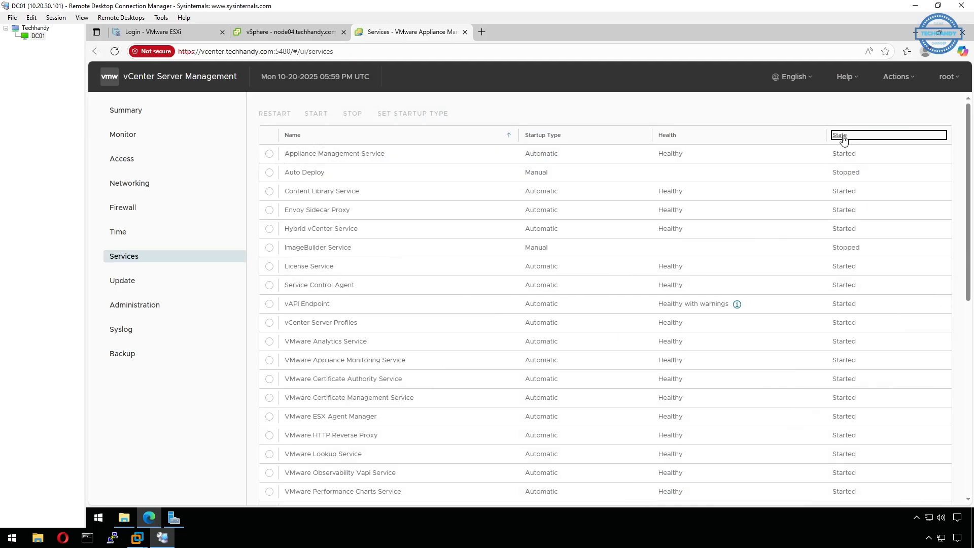
{"action": "scroll", "coordinate": [320, 374], "scroll_direction": "down", "scroll_amount": 5}
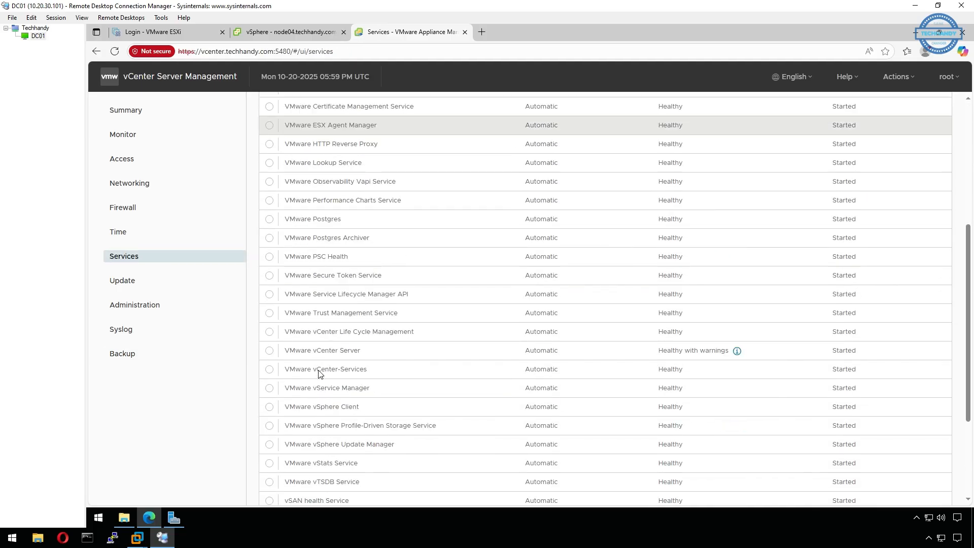
{"action": "scroll", "coordinate": [320, 374], "scroll_direction": "down", "scroll_amount": 3}
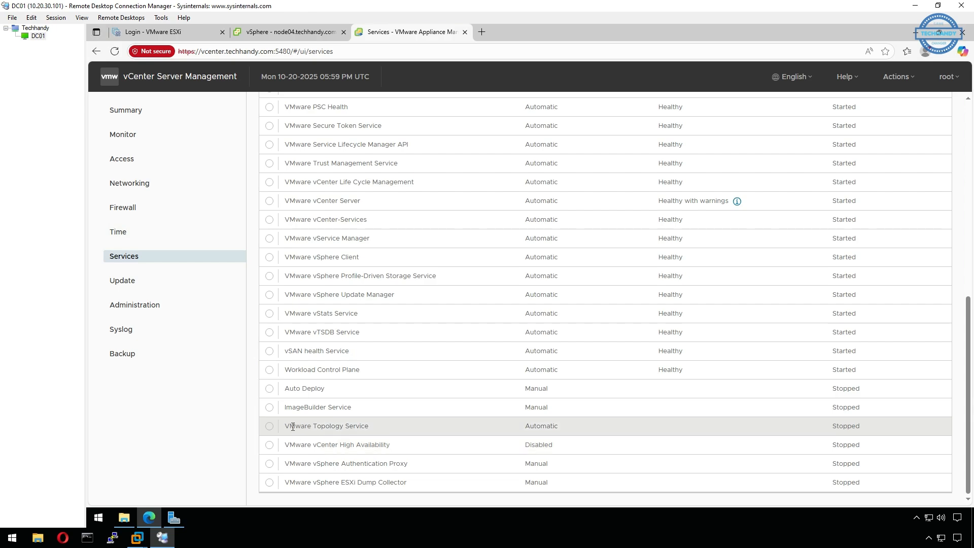
{"action": "left_click", "coordinate": [269, 427]}
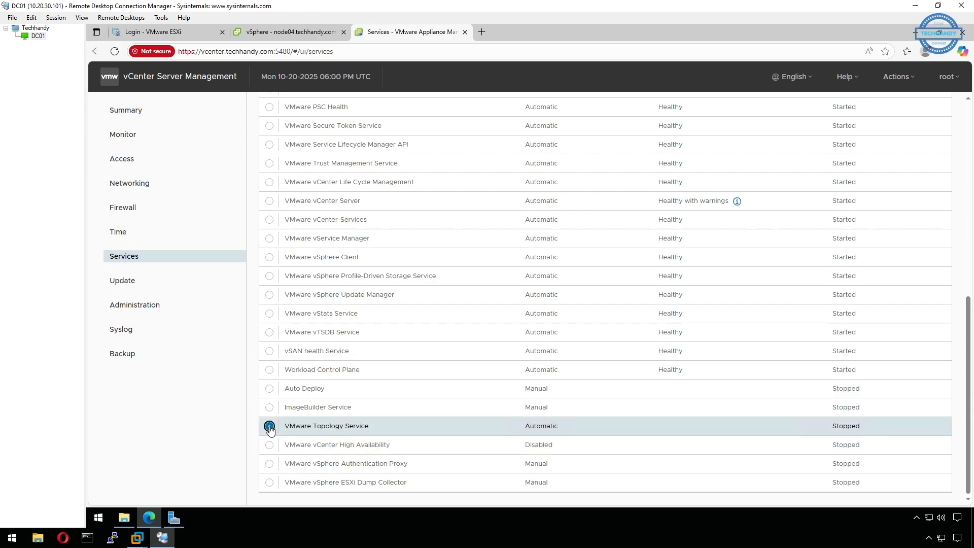
{"action": "scroll", "coordinate": [284, 355], "scroll_direction": "up", "scroll_amount": 10}
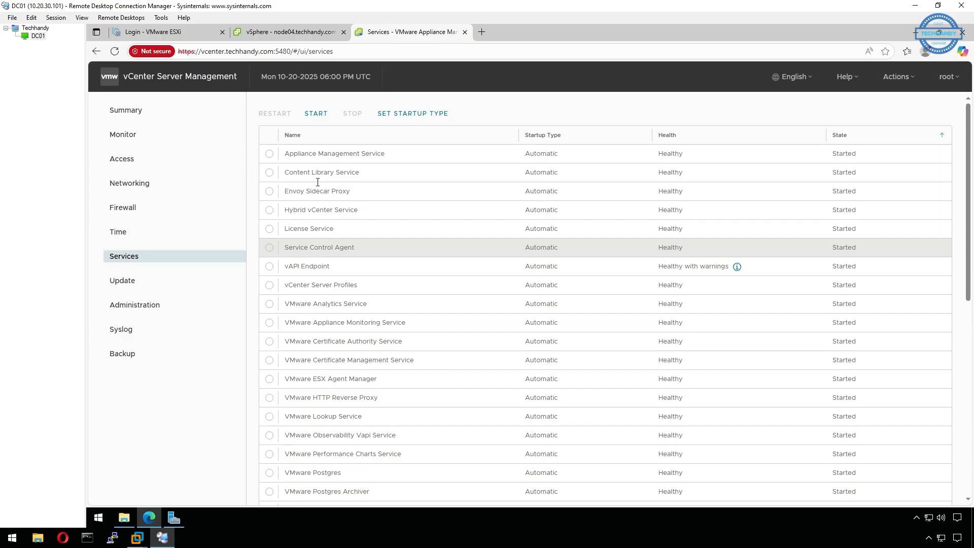
{"action": "left_click", "coordinate": [321, 114]}
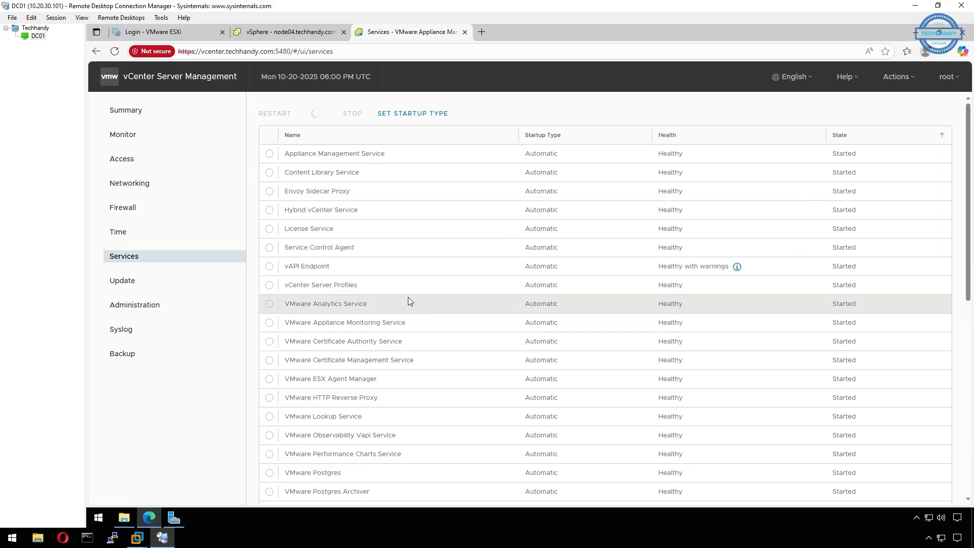
Return to the appliance Backup page.
{"action": "scroll", "coordinate": [410, 300], "scroll_direction": "down", "scroll_amount": 10}
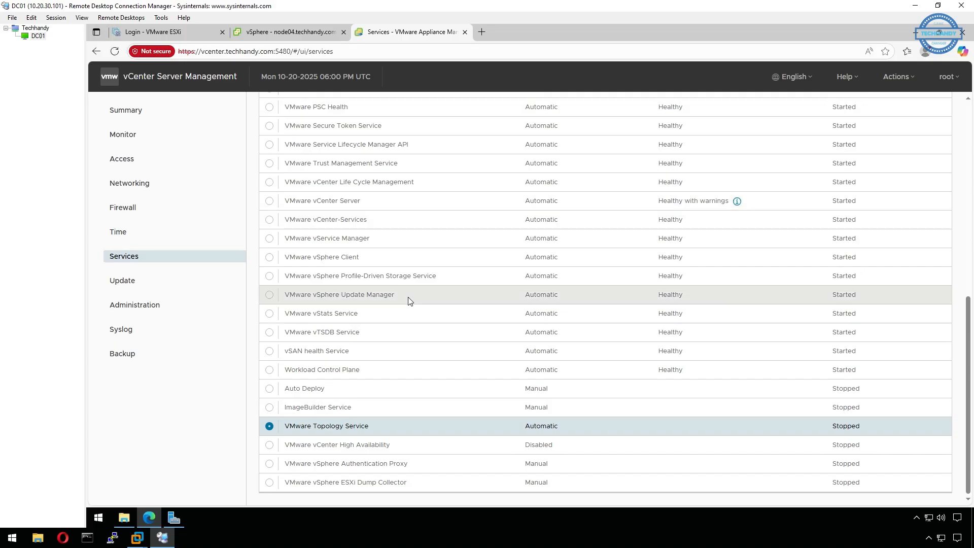
{"action": "scroll", "coordinate": [410, 300], "scroll_direction": "up", "scroll_amount": 10}
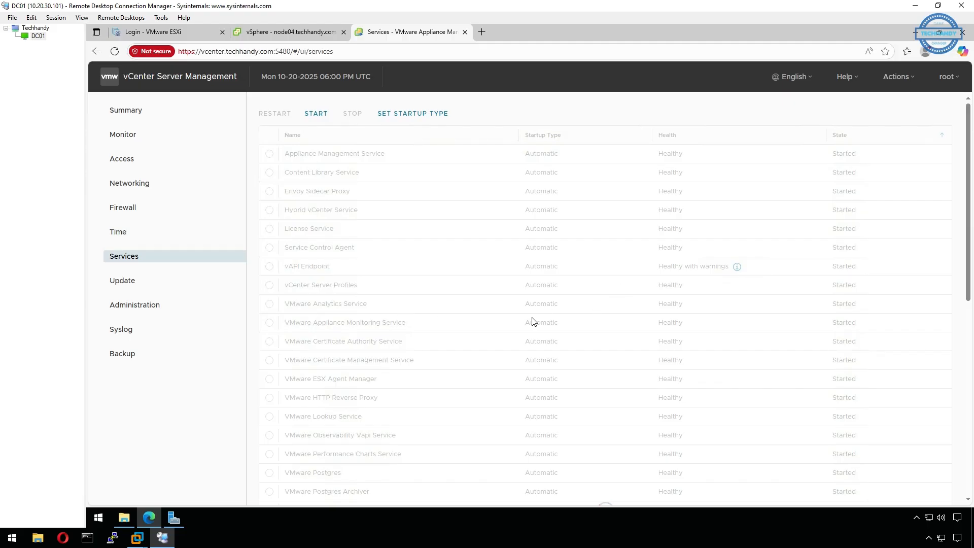
{"action": "scroll", "coordinate": [531, 321], "scroll_direction": "down", "scroll_amount": 8}
{"action": "scroll", "coordinate": [460, 307], "scroll_direction": "up", "scroll_amount": 6}
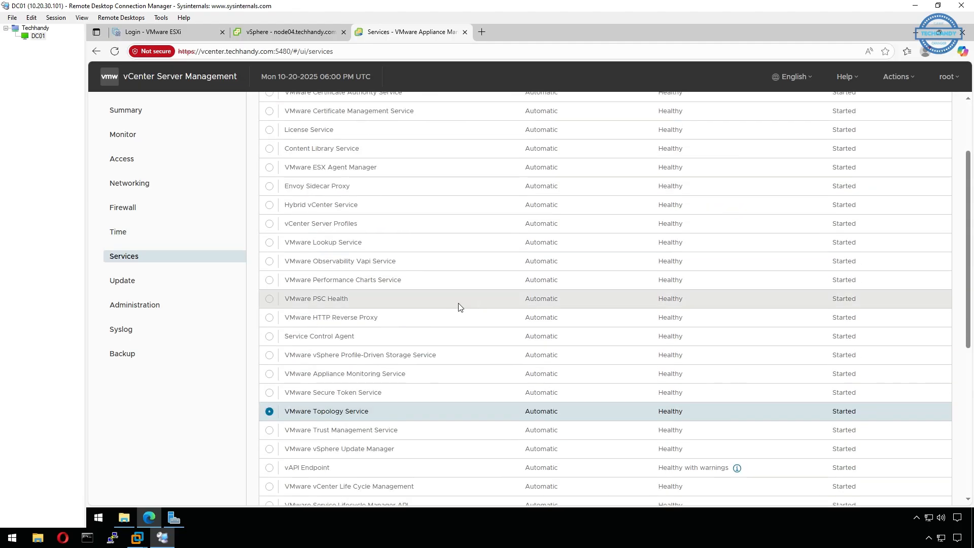
{"action": "left_click", "coordinate": [126, 359]}
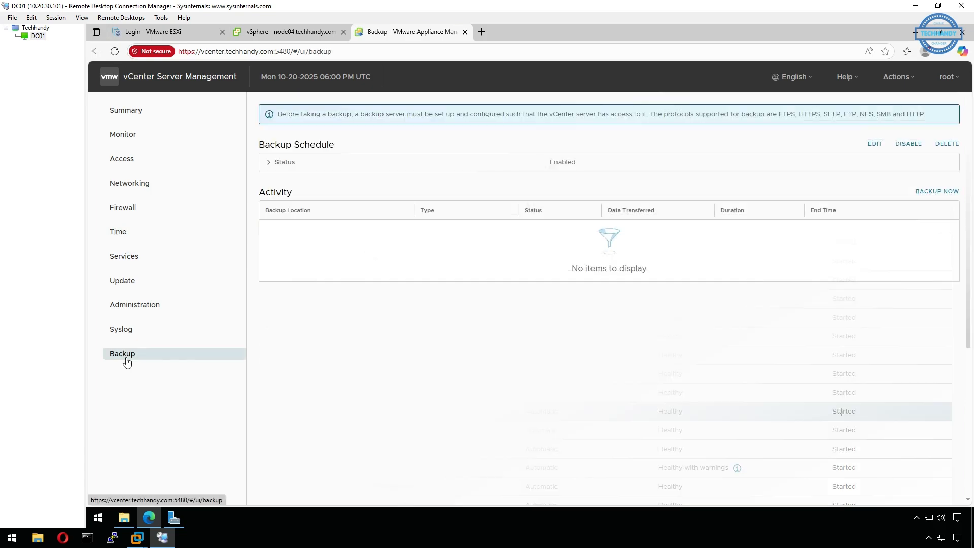
Start an encrypted manual backup described as Test-Backup, reusing the scheduled backup location.
{"action": "left_click", "coordinate": [937, 193]}
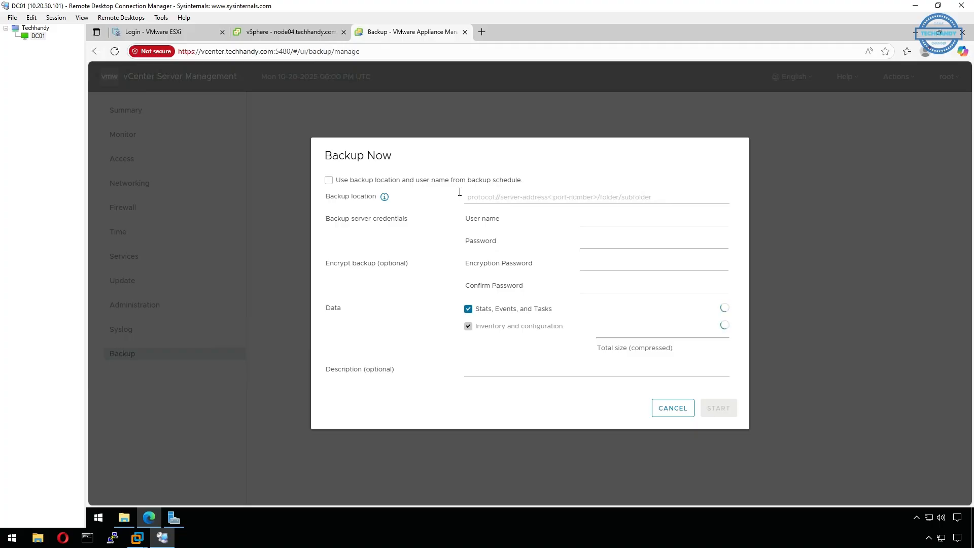
{"action": "left_click", "coordinate": [329, 181]}
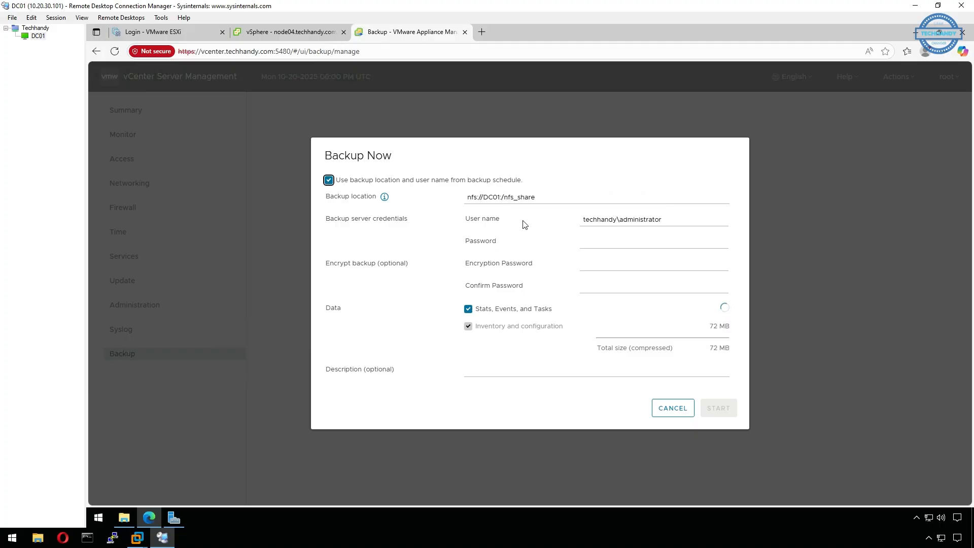
{"action": "left_click", "coordinate": [595, 240]}
{"action": "type", "text": "••••••••"}
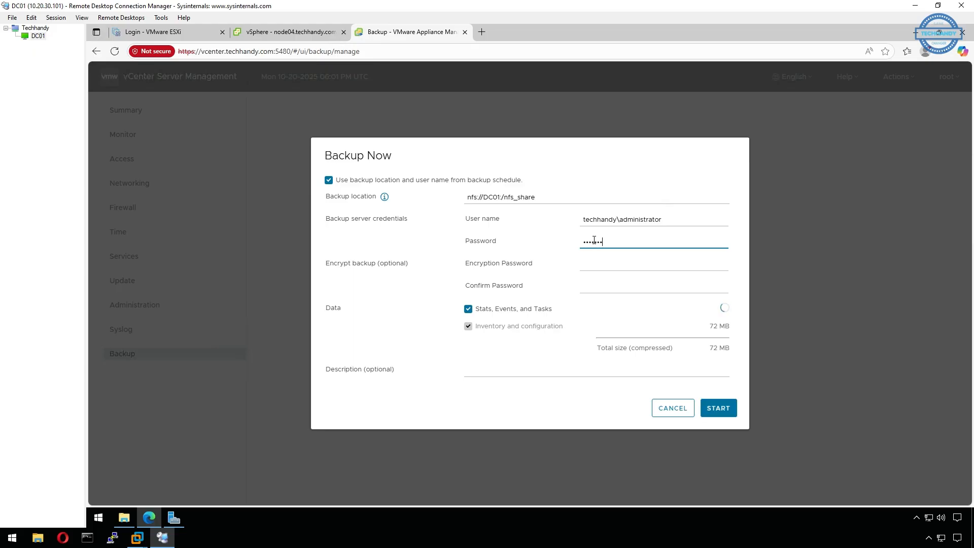
{"action": "key", "text": "Tab"}
{"action": "type", "text": "•••••"}
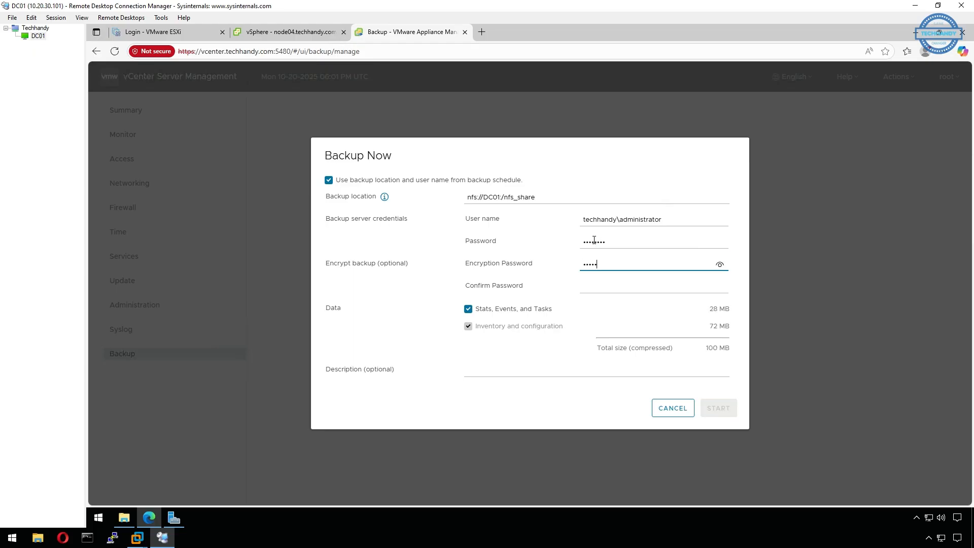
{"action": "key", "text": "Tab"}
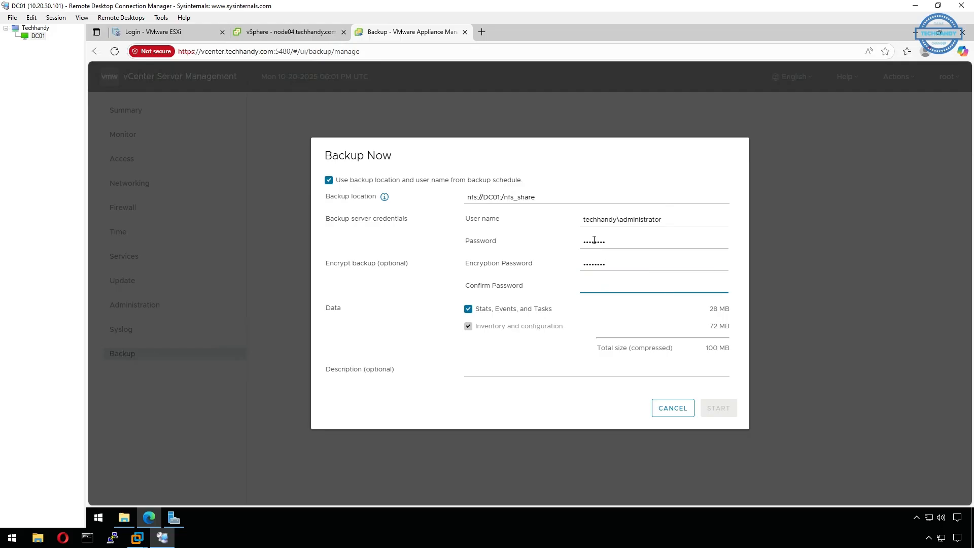
{"action": "type", "text": "••••••••"}
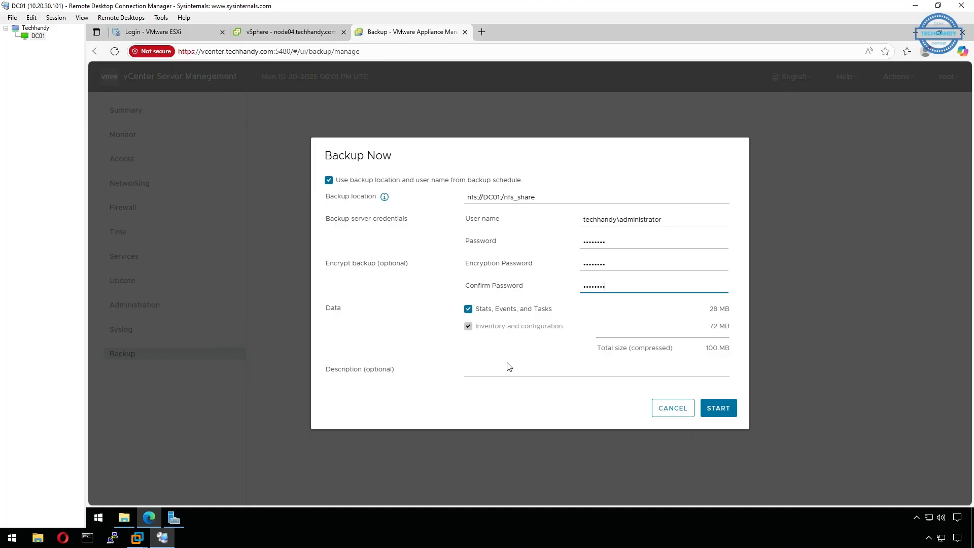
{"action": "left_click", "coordinate": [665, 373]}
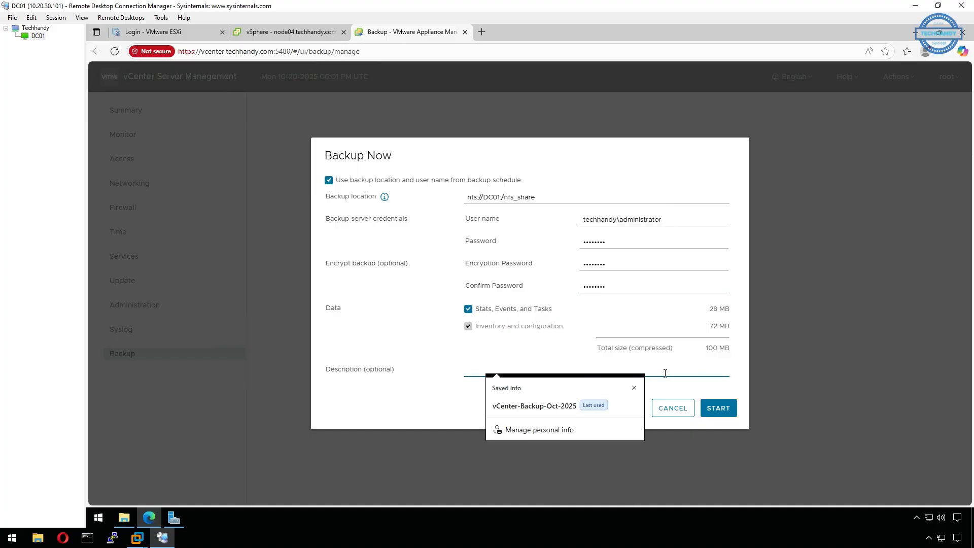
{"action": "type", "text": "Test"}
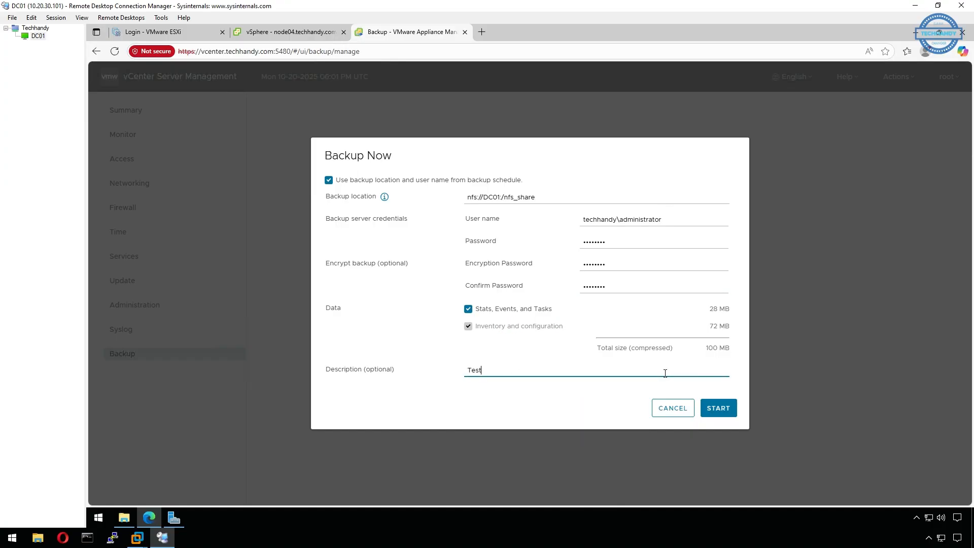
{"action": "type", "text": "-Backup"}
{"action": "left_click", "coordinate": [731, 414]}
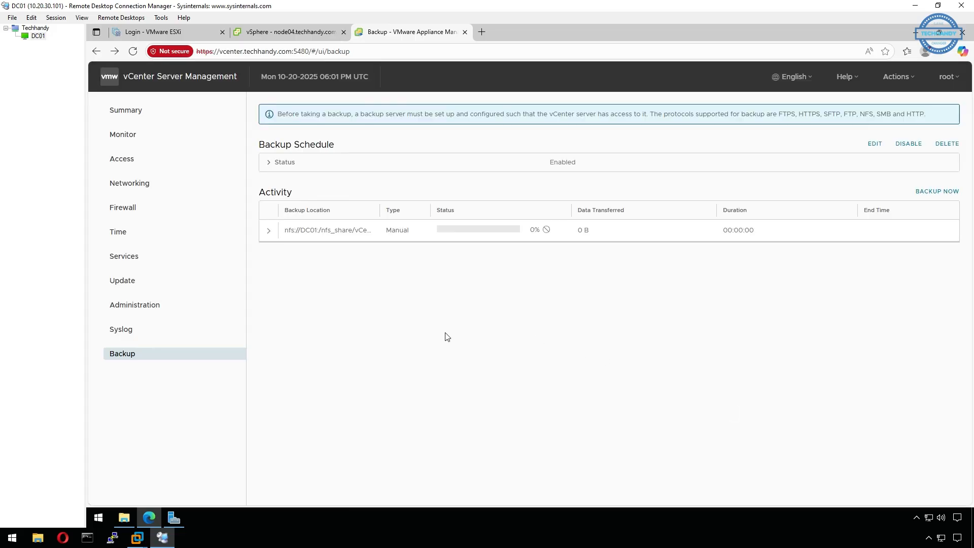
Review the completed backup's details showing 267.64 MB transferred.
{"action": "left_click", "coordinate": [269, 229]}
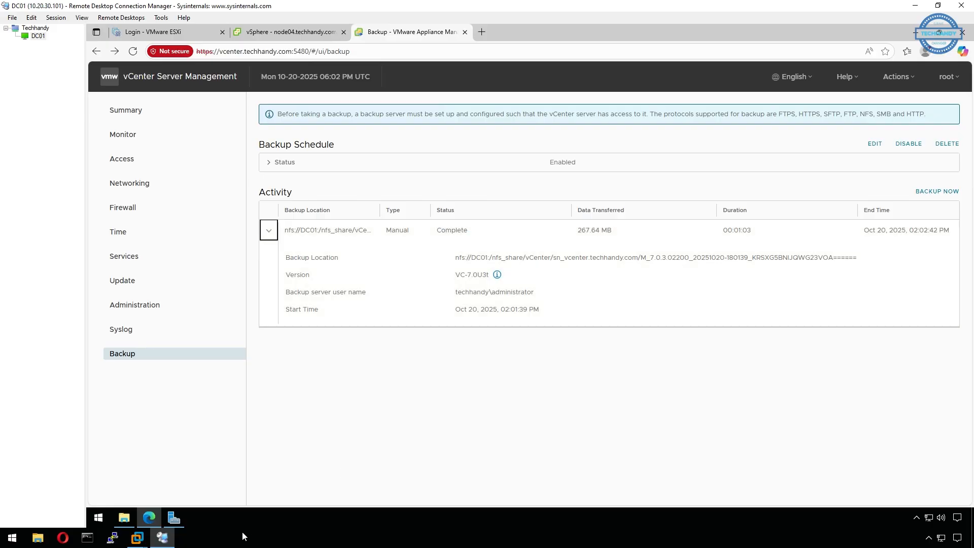
{"action": "left_click", "coordinate": [124, 517]}
Check the 18 files in nfs_share\vCenter\sn_vcenter.techhandy.com's backup folder, then go to This PC.
{"action": "double_click", "coordinate": [391, 243]}
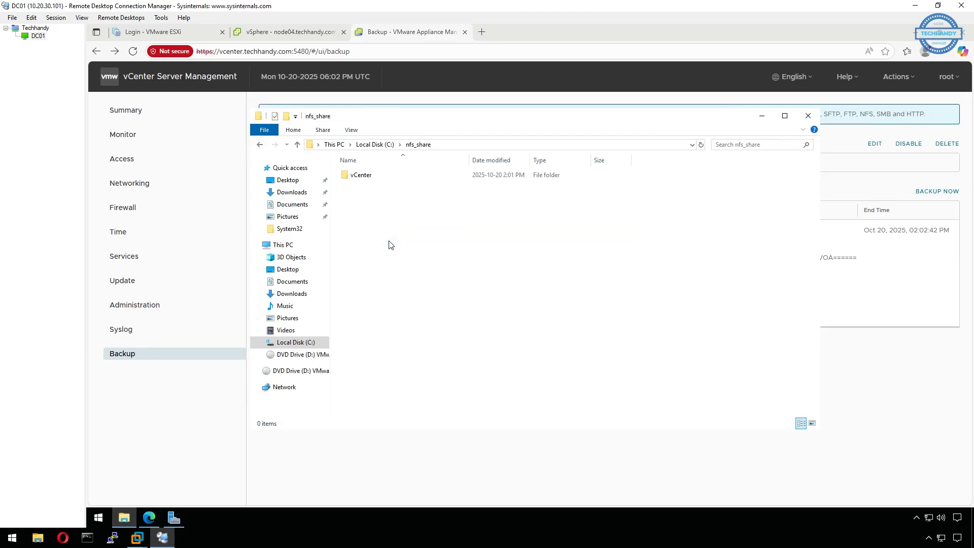
{"action": "double_click", "coordinate": [387, 178]}
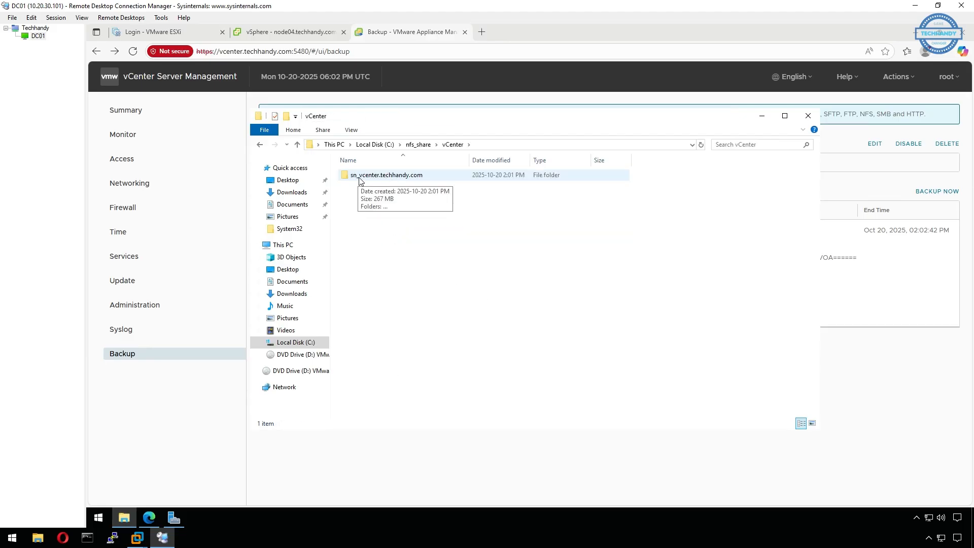
{"action": "double_click", "coordinate": [446, 178]}
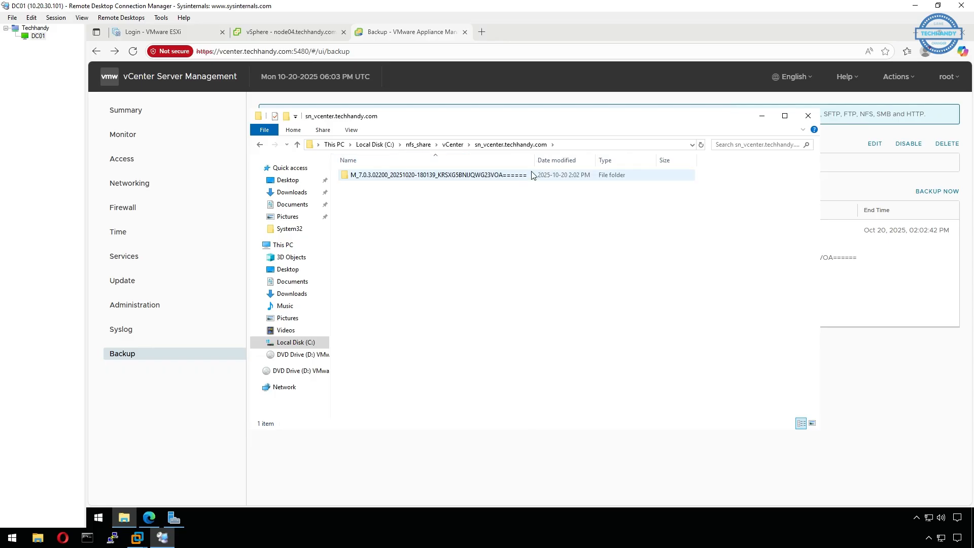
{"action": "double_click", "coordinate": [520, 175]}
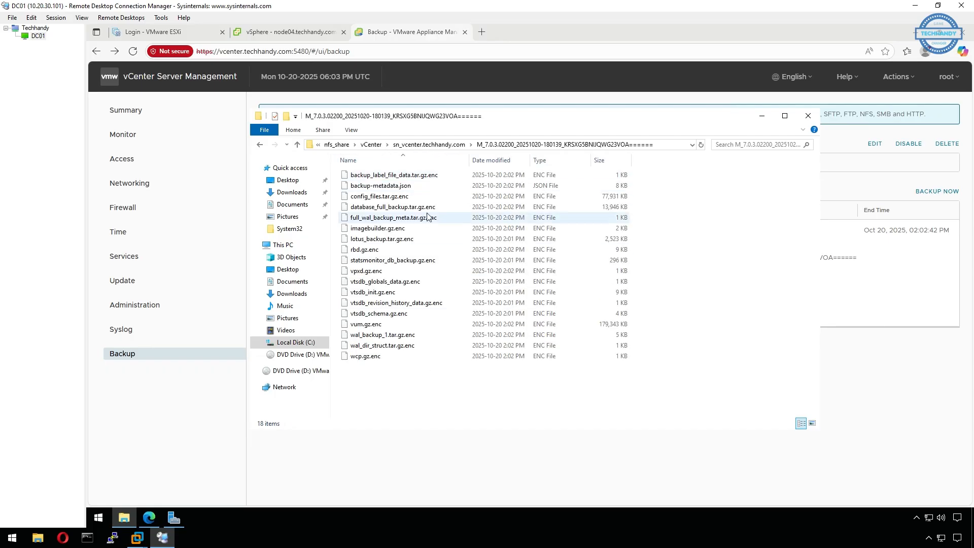
{"action": "left_click", "coordinate": [762, 117]}
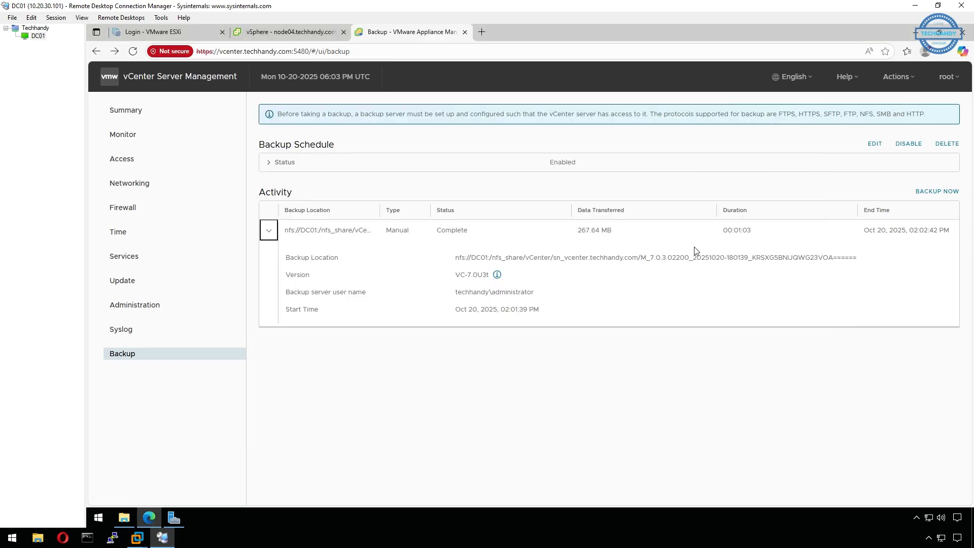
{"action": "left_click", "coordinate": [124, 517]}
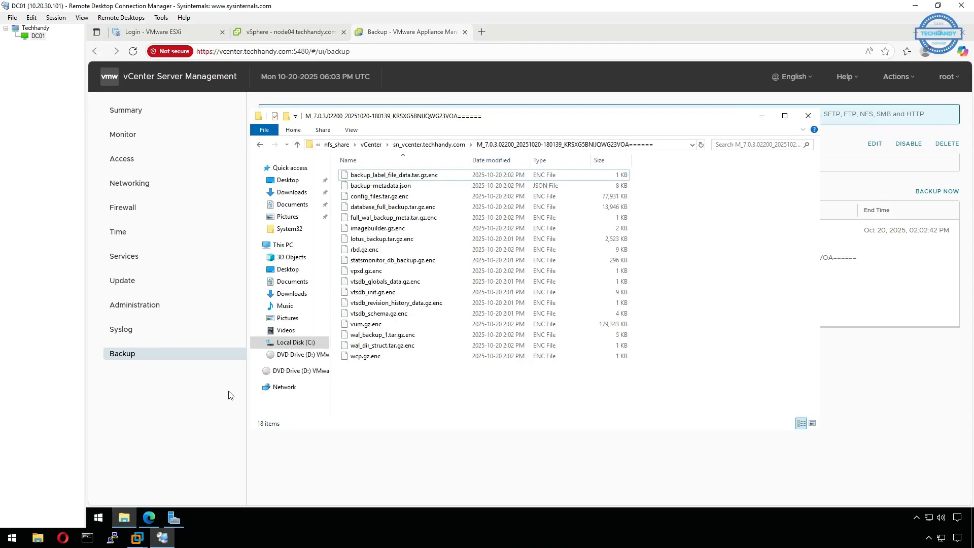
{"action": "left_click", "coordinate": [274, 245]}
{"action": "left_click", "coordinate": [459, 287]}
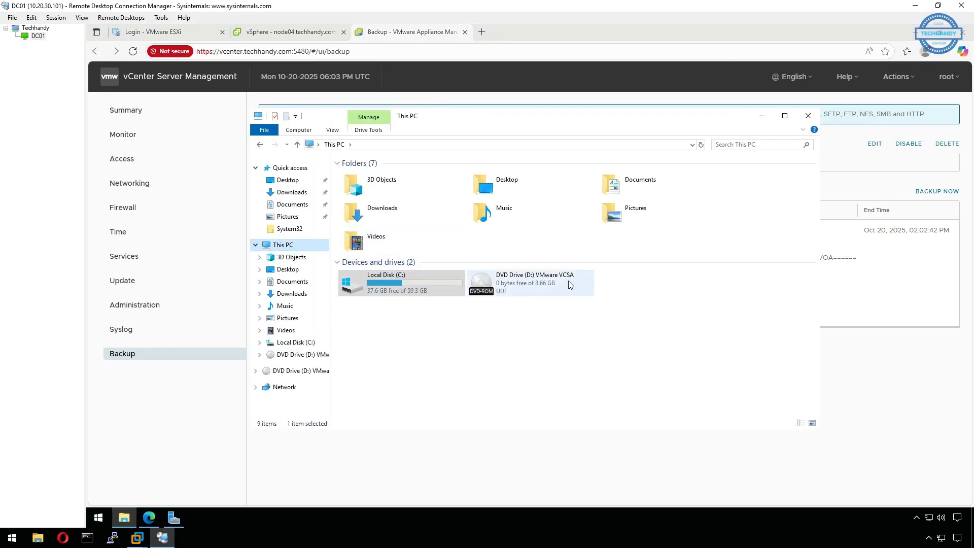
Open the VMware VCSA DVD's vcsa-ui-installer\win32 folder and bring up the installer's options.
{"action": "left_click", "coordinate": [538, 286]}
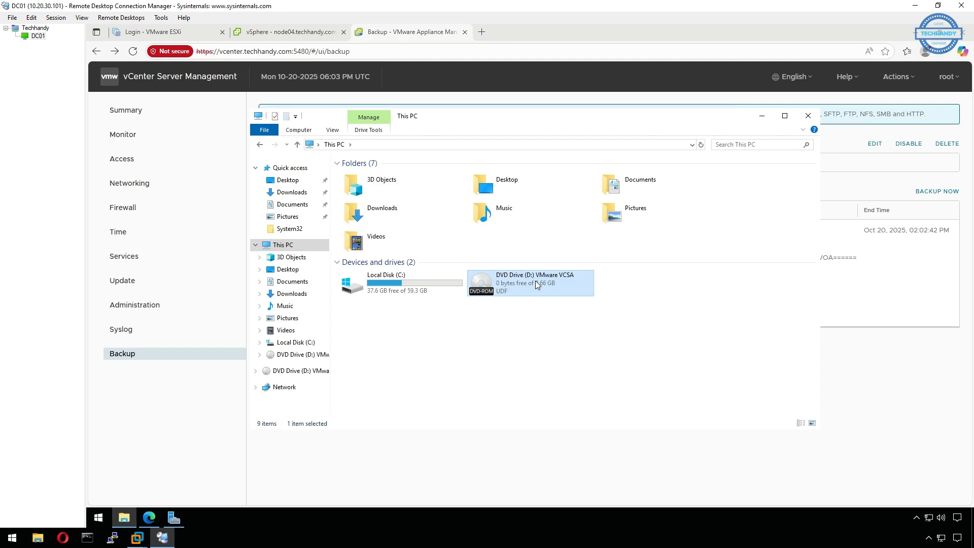
{"action": "double_click", "coordinate": [537, 285]}
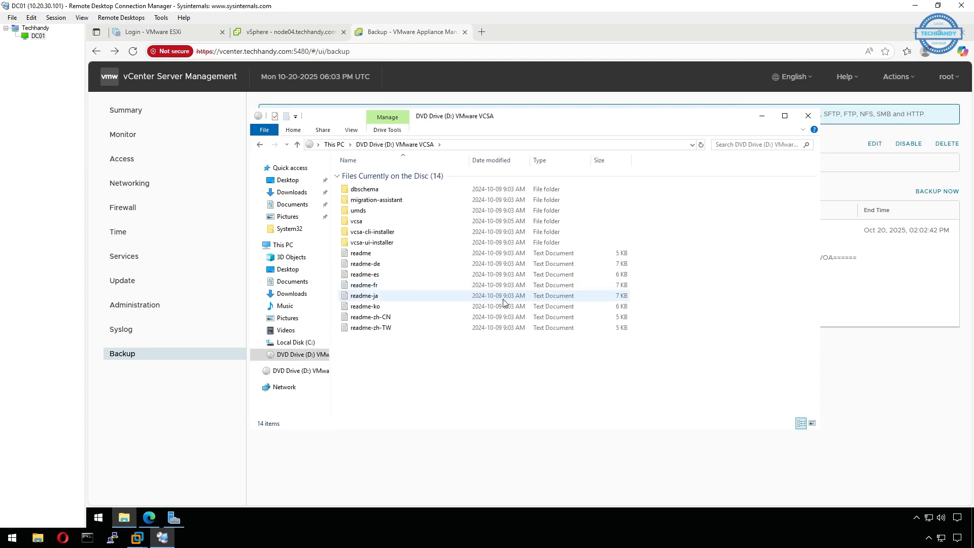
{"action": "left_click", "coordinate": [391, 244]}
{"action": "double_click", "coordinate": [391, 243]}
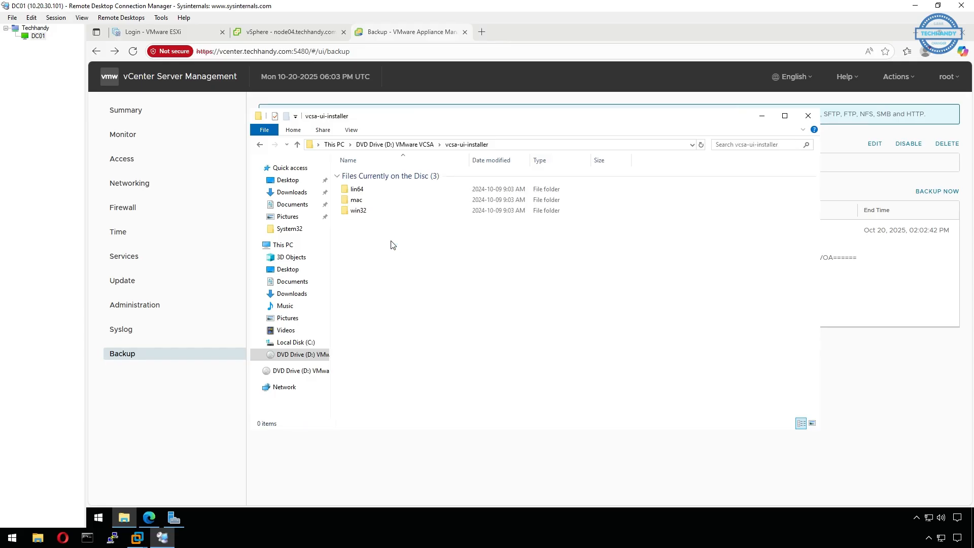
{"action": "left_click", "coordinate": [384, 214]}
{"action": "double_click", "coordinate": [384, 216]}
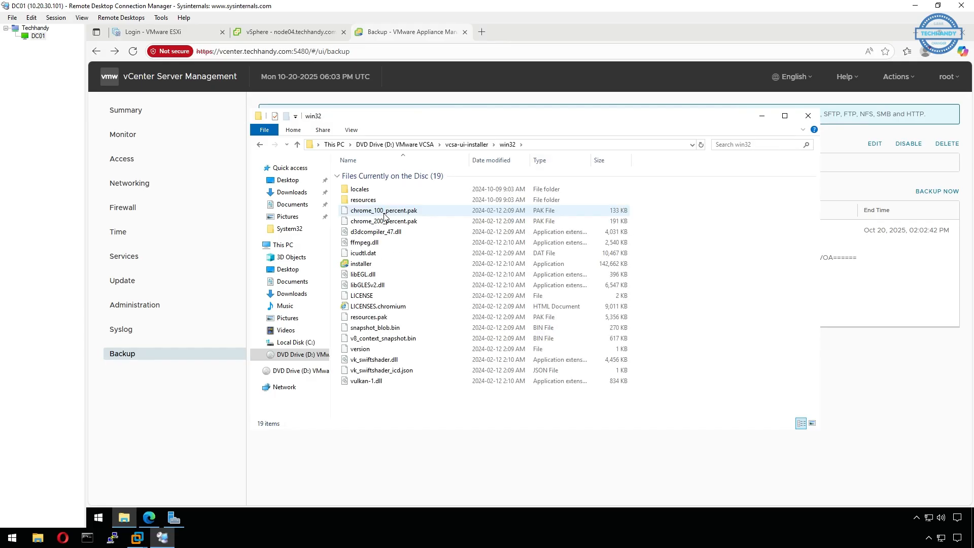
{"action": "double_click", "coordinate": [400, 265]}
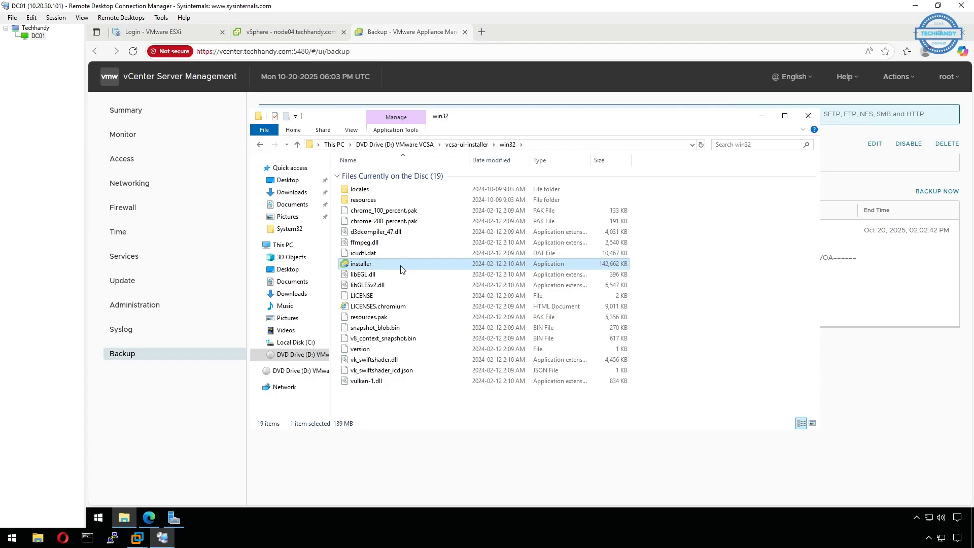
{"action": "right_click", "coordinate": [400, 266]}
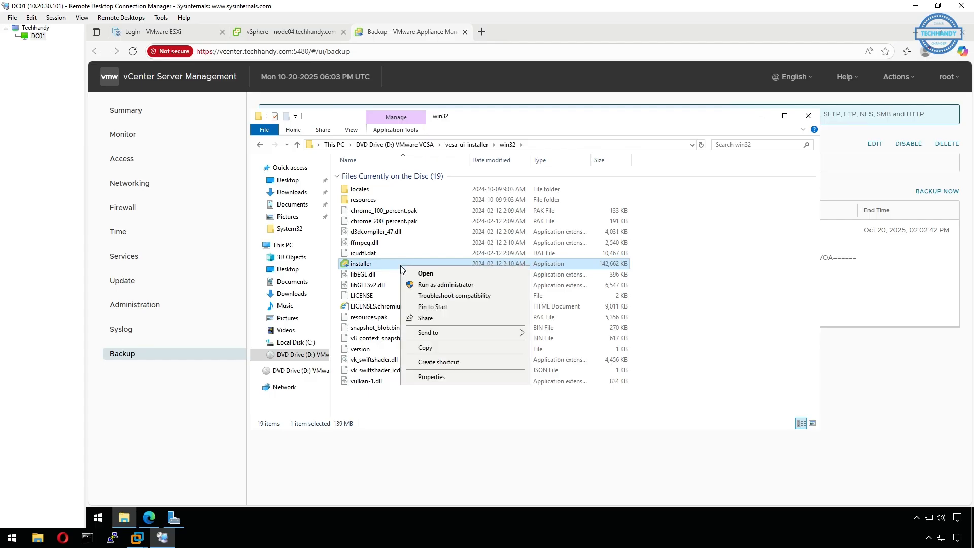
Run the installer as administrator, choose Restore, and accept the license agreement.
{"action": "left_click", "coordinate": [435, 285]}
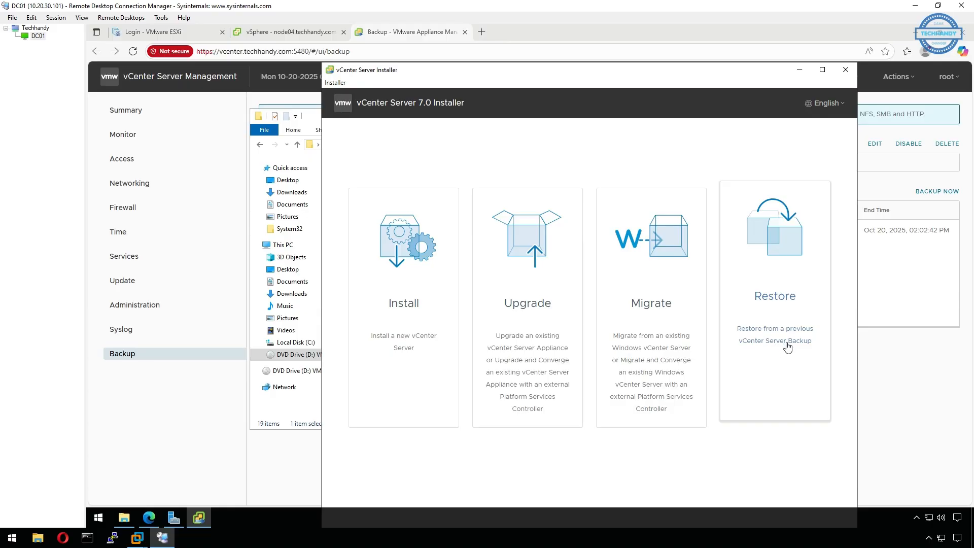
{"action": "left_click", "coordinate": [787, 348]}
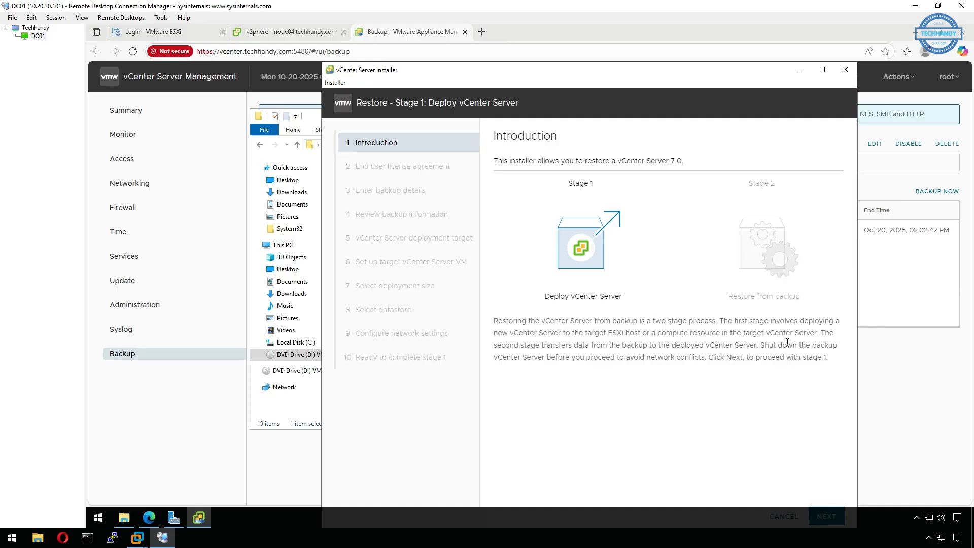
{"action": "left_click_drag", "start_coordinate": [717, 73], "coordinate": [709, 62]}
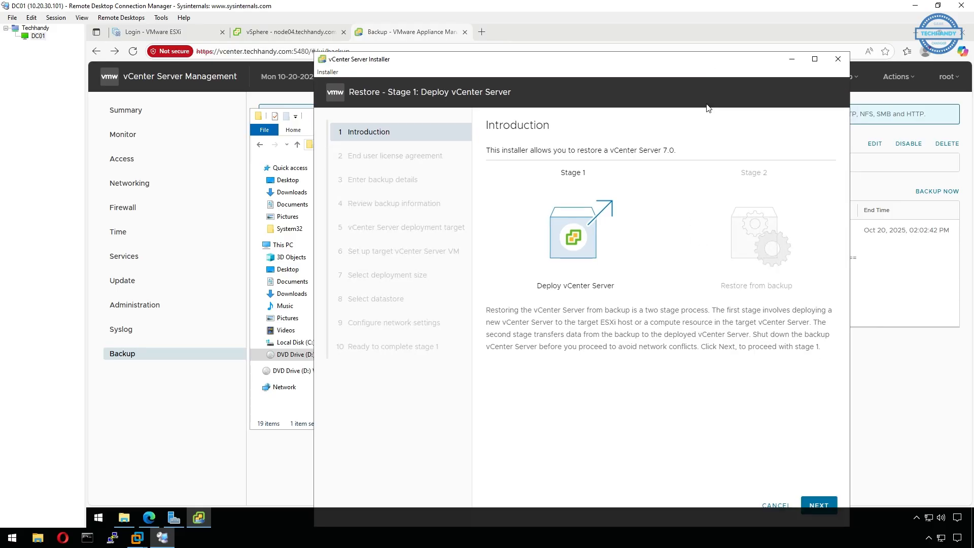
{"action": "left_click", "coordinate": [822, 503]}
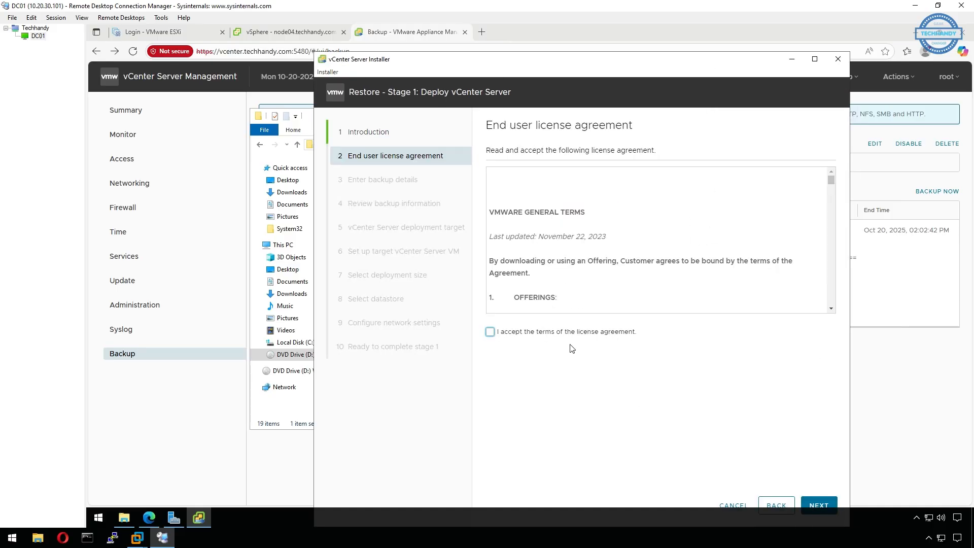
{"action": "left_click", "coordinate": [490, 331]}
Enter backup location nfs://DC01:/nfs_share with the techhandy domain administrator credentials.
{"action": "left_click", "coordinate": [813, 503]}
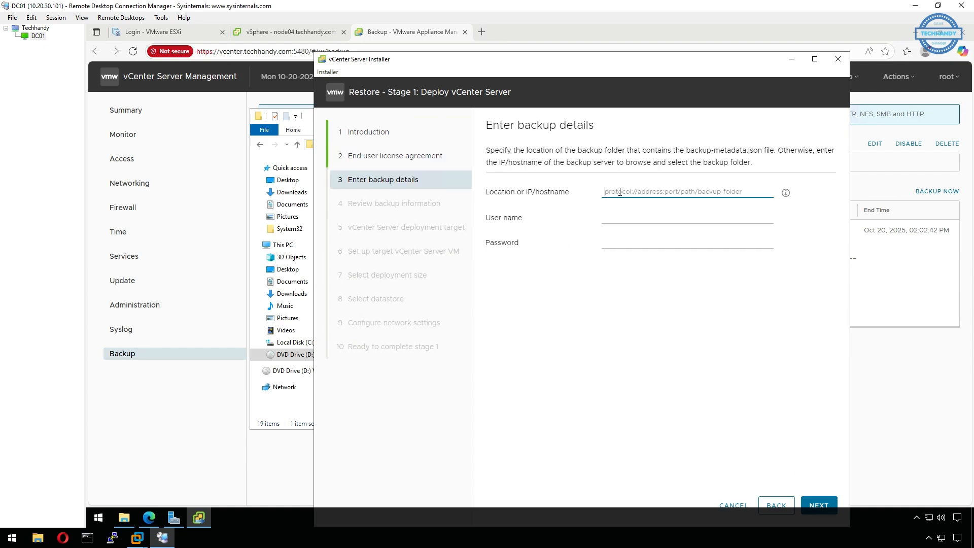
{"action": "type", "text": "nfs://DC01"}
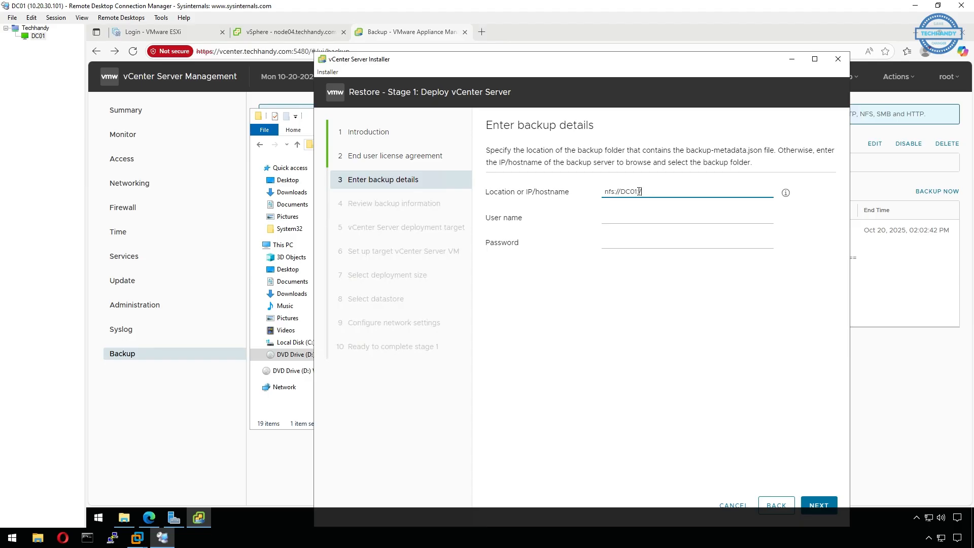
{"action": "type", "text": ":/nfs_share"}
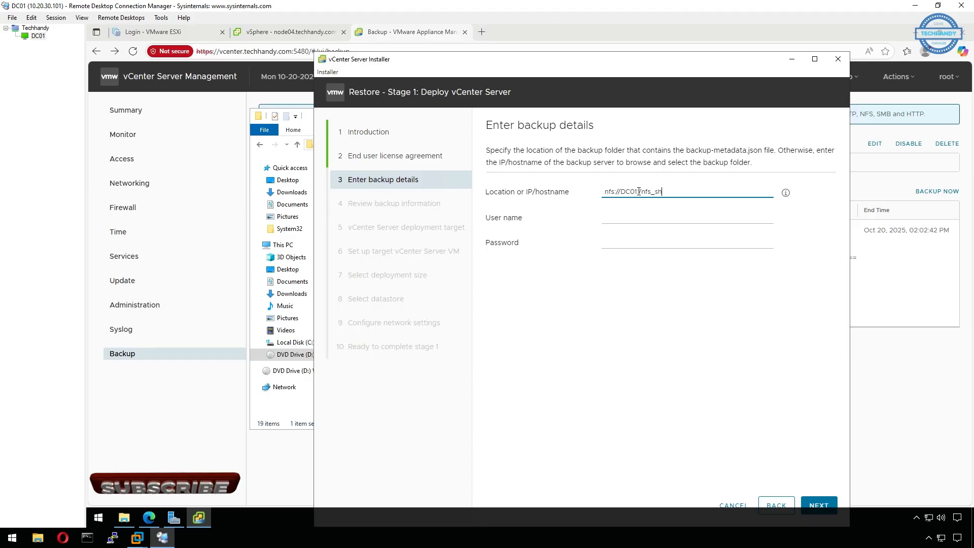
{"action": "left_click", "coordinate": [627, 215]}
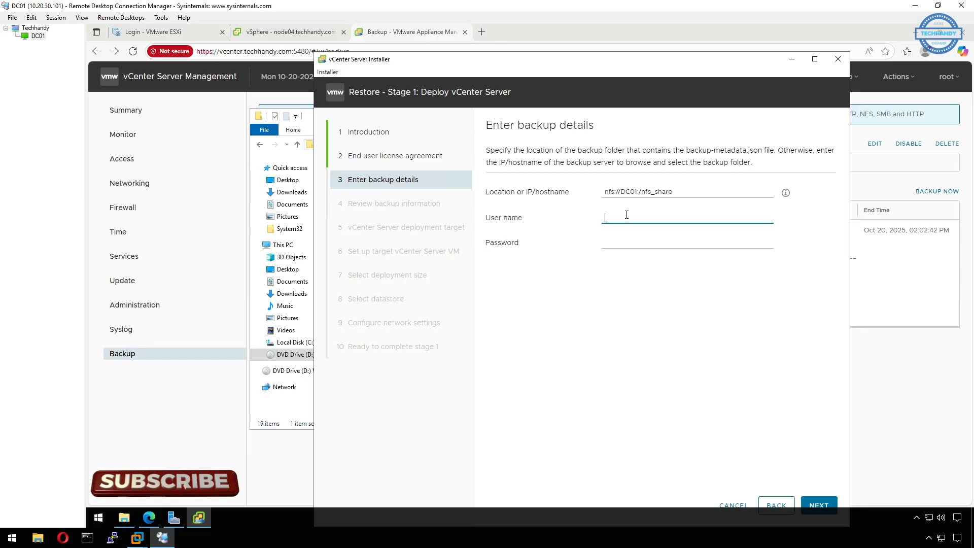
{"action": "type", "text": "techhandy"}
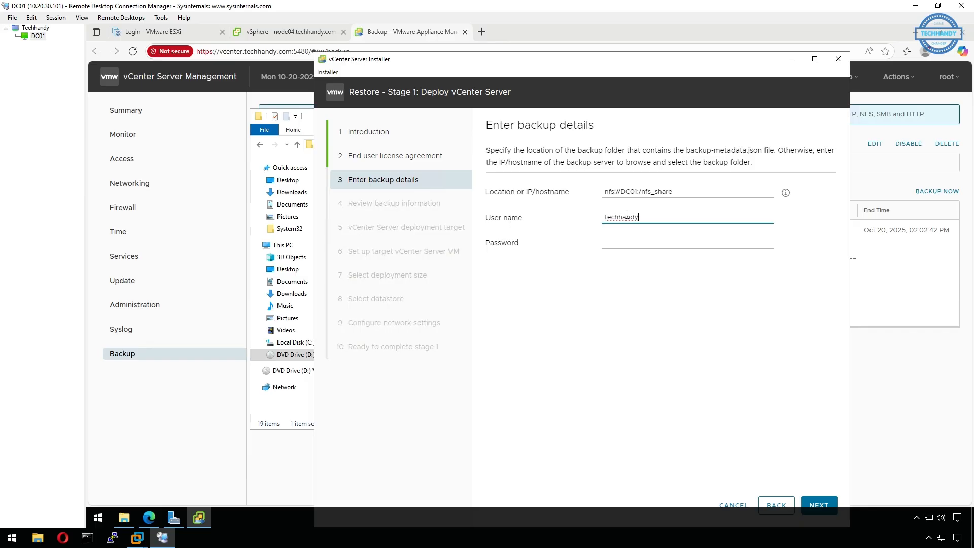
{"action": "type", "text": "\\administrator"}
{"action": "key", "text": "Tab"}
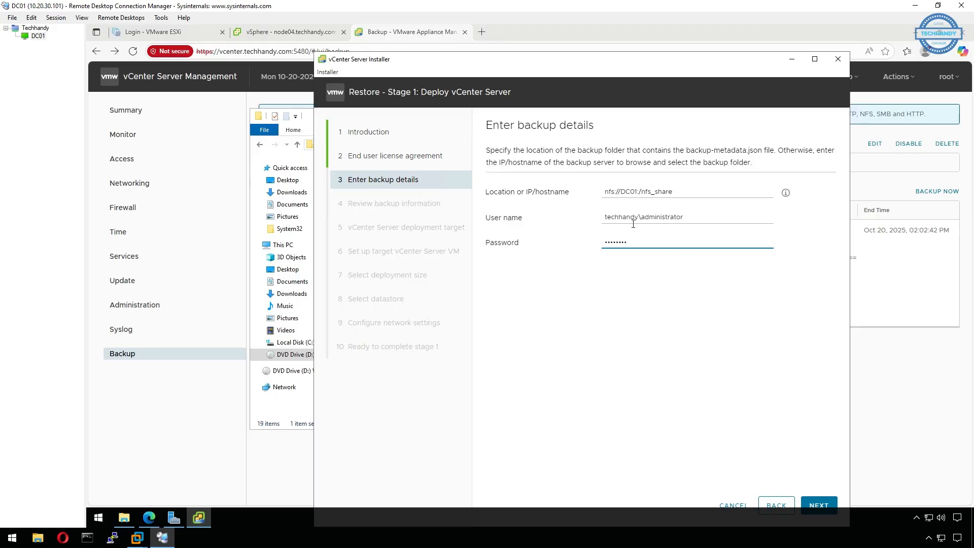
{"action": "left_click", "coordinate": [819, 504]}
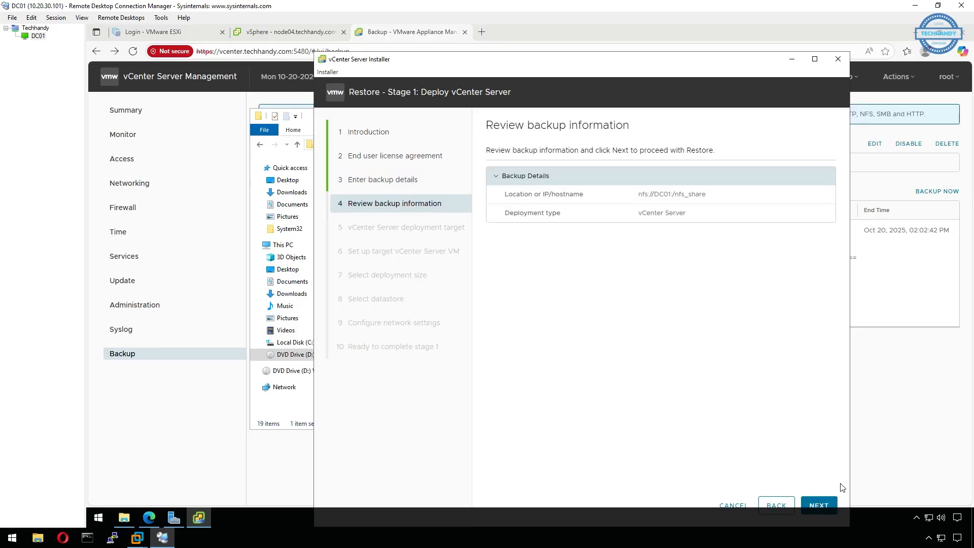
Set the deployment target to vcenter.techhandy.com with the administrator account and password, accepting its certificate.
{"action": "left_click", "coordinate": [823, 505]}
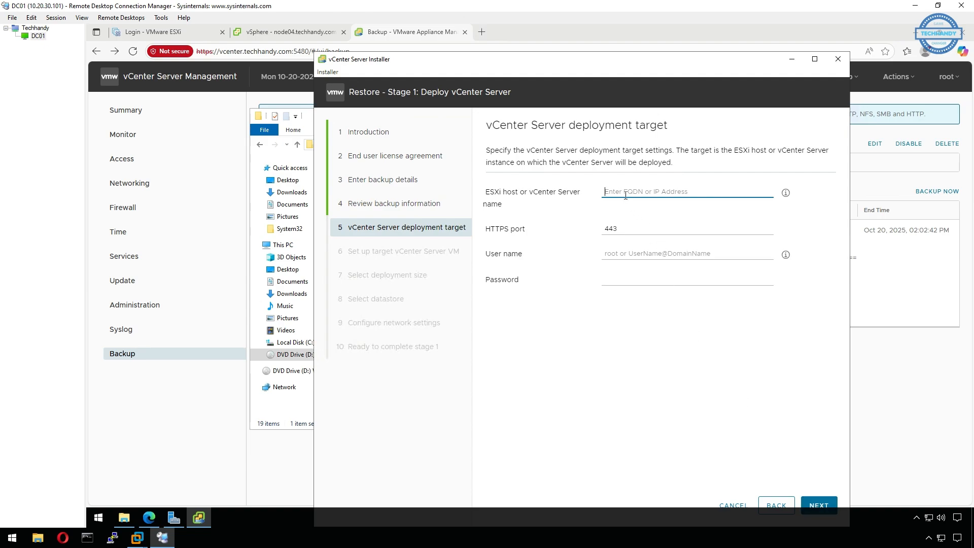
{"action": "type", "text": "vcenter"}
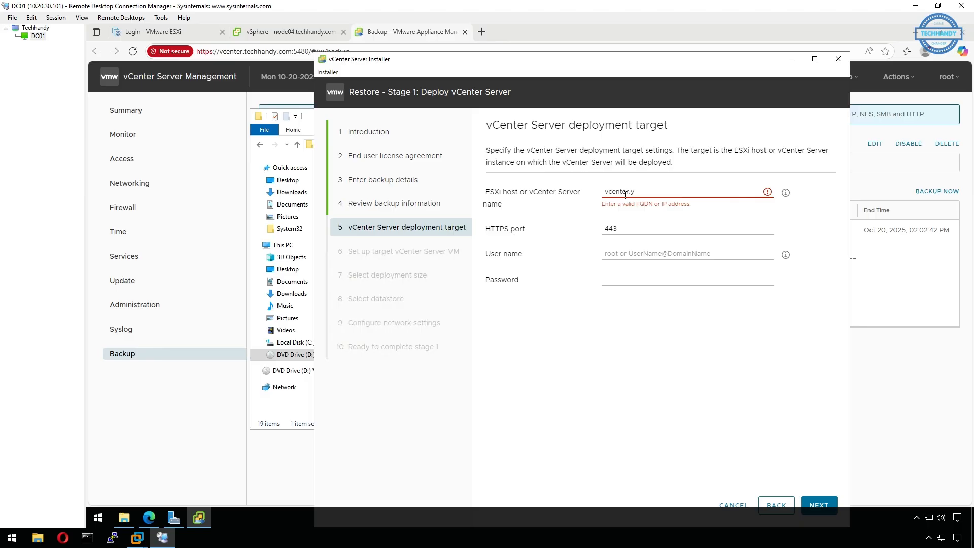
{"action": "type", "text": ".techhandy.com"}
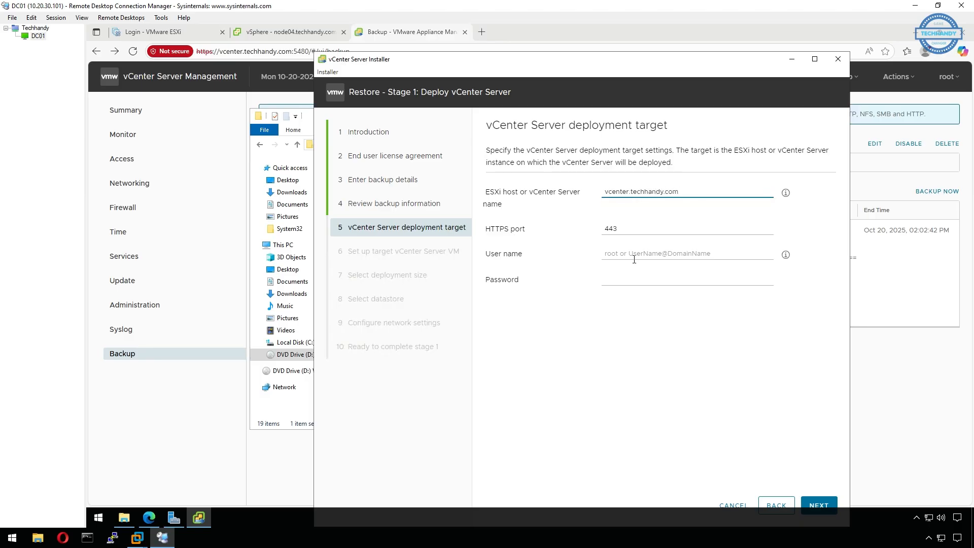
{"action": "left_click", "coordinate": [634, 255]}
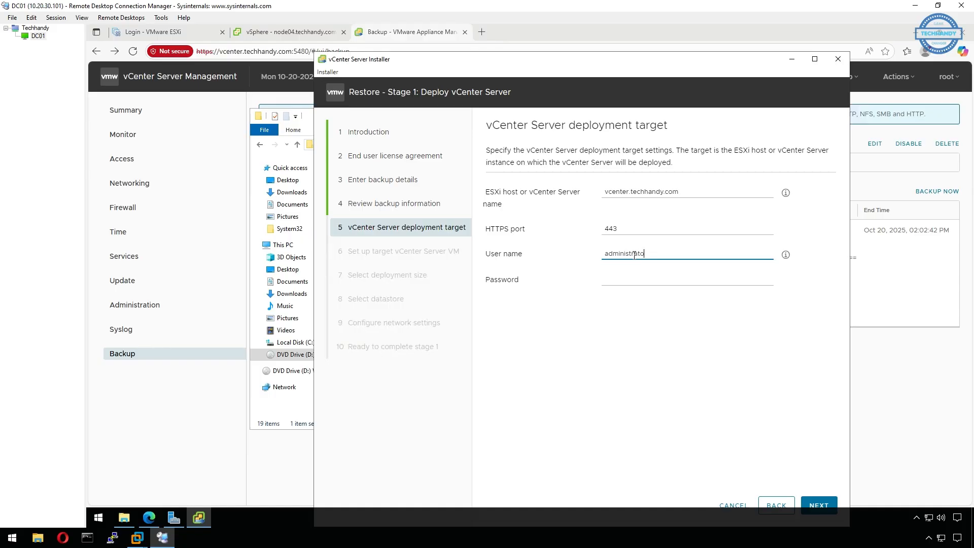
{"action": "key", "text": "Tab"}
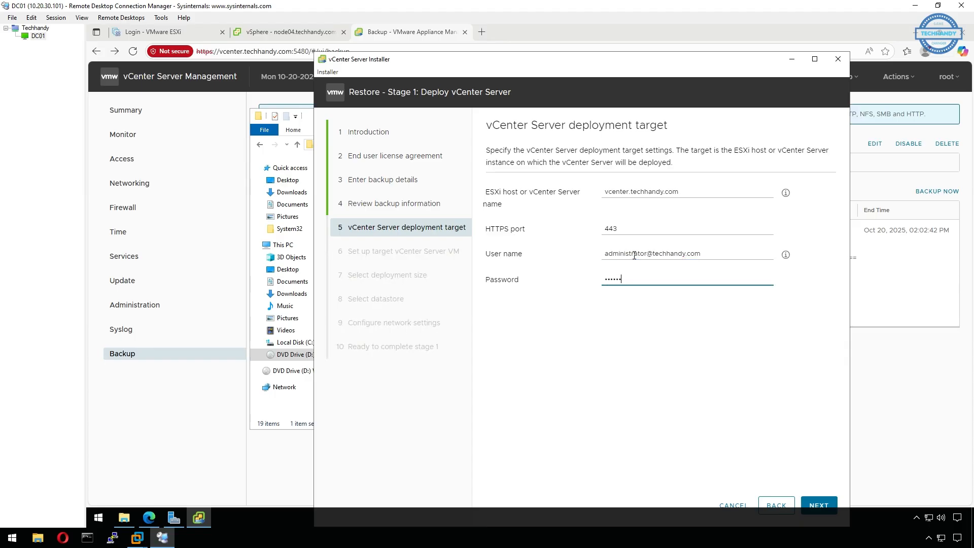
{"action": "mouse_move", "coordinate": [789, 259]}
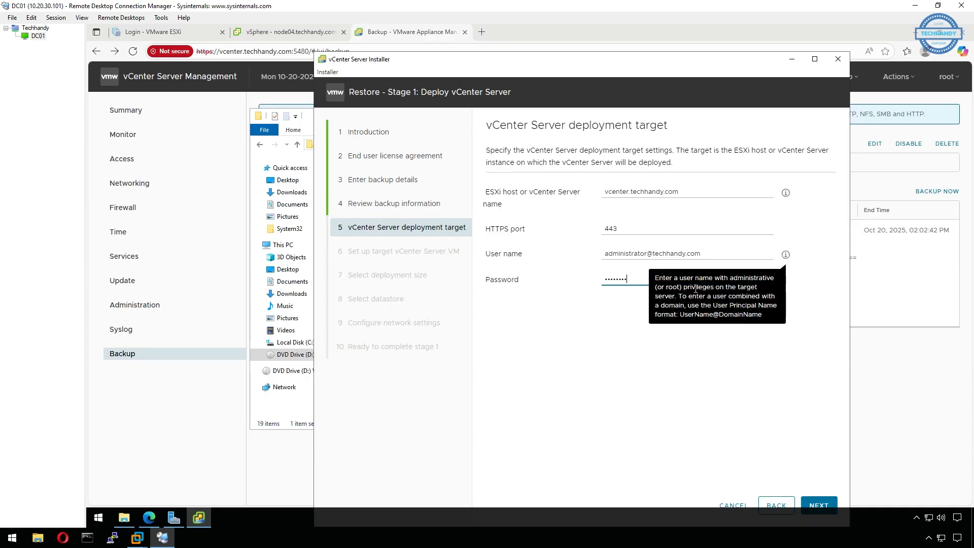
{"action": "left_click", "coordinate": [820, 504]}
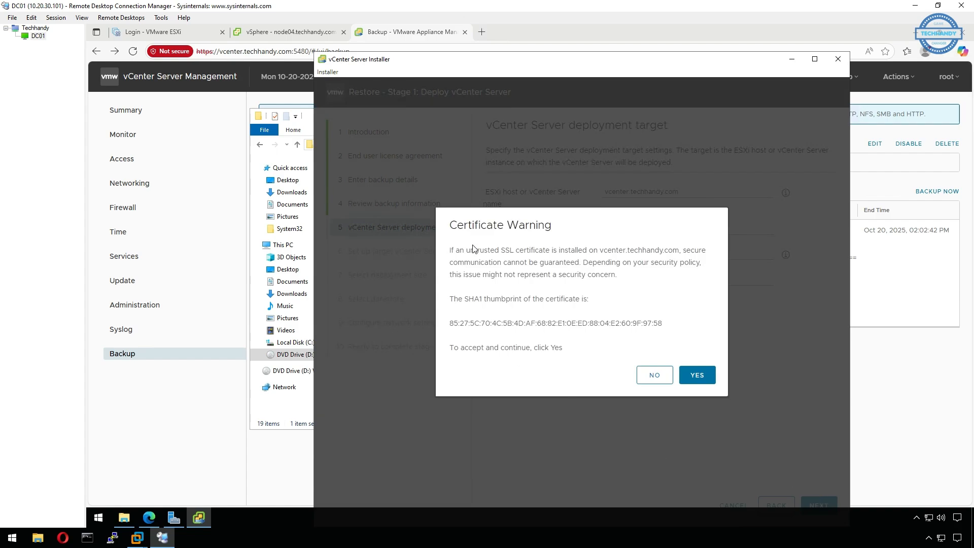
{"action": "left_click", "coordinate": [697, 376]}
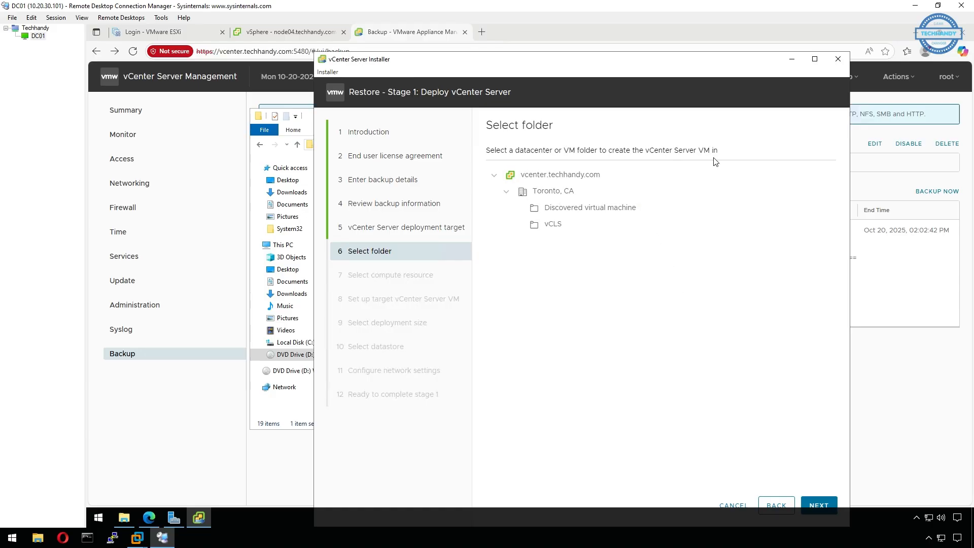
Place the VM in the Toronto, CA folder on compute resource node01.techhandy.com.
{"action": "left_click", "coordinate": [562, 198]}
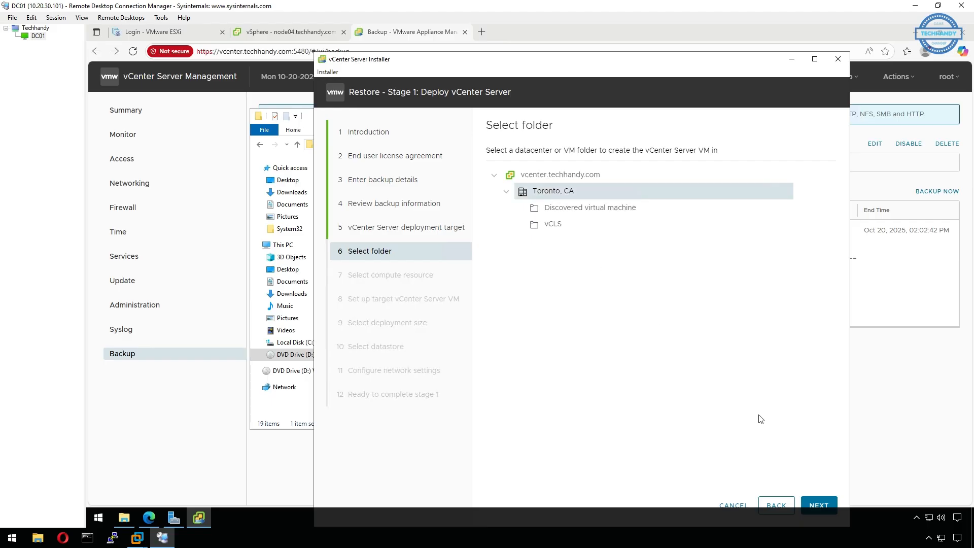
{"action": "left_click", "coordinate": [820, 505]}
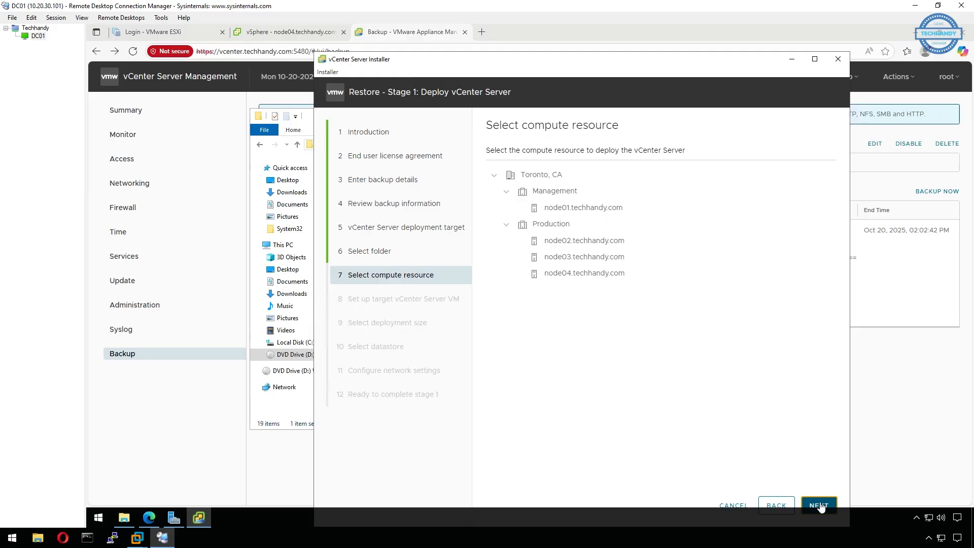
{"action": "left_click", "coordinate": [600, 208]}
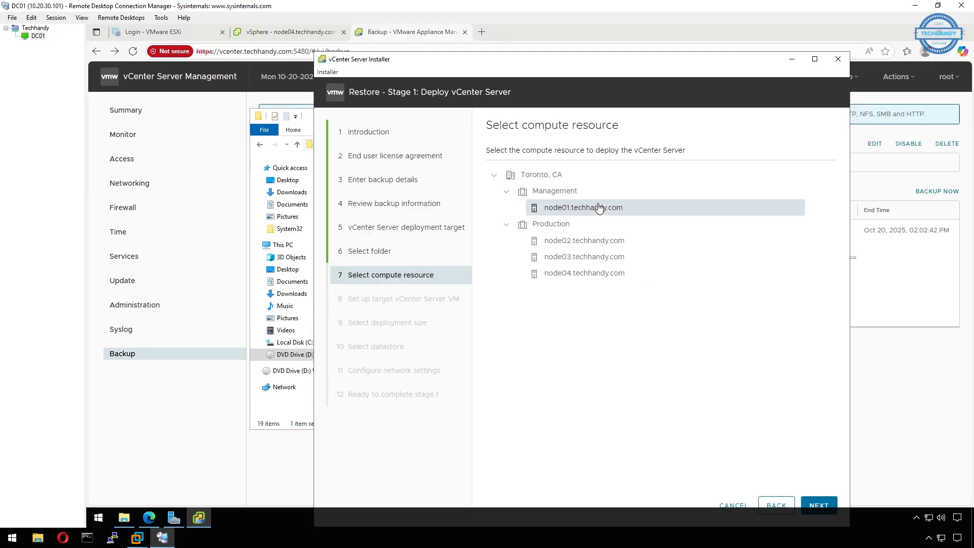
{"action": "left_click", "coordinate": [826, 504]}
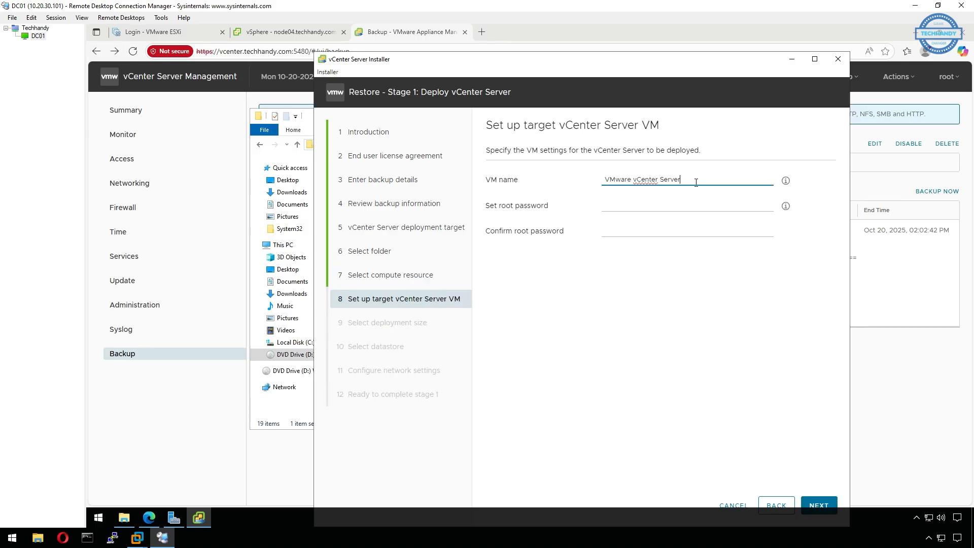
Name the VM VCSA-new and set its root password, resolving the existing-name error.
{"action": "left_click_drag", "start_coordinate": [696, 183], "coordinate": [588, 176]}
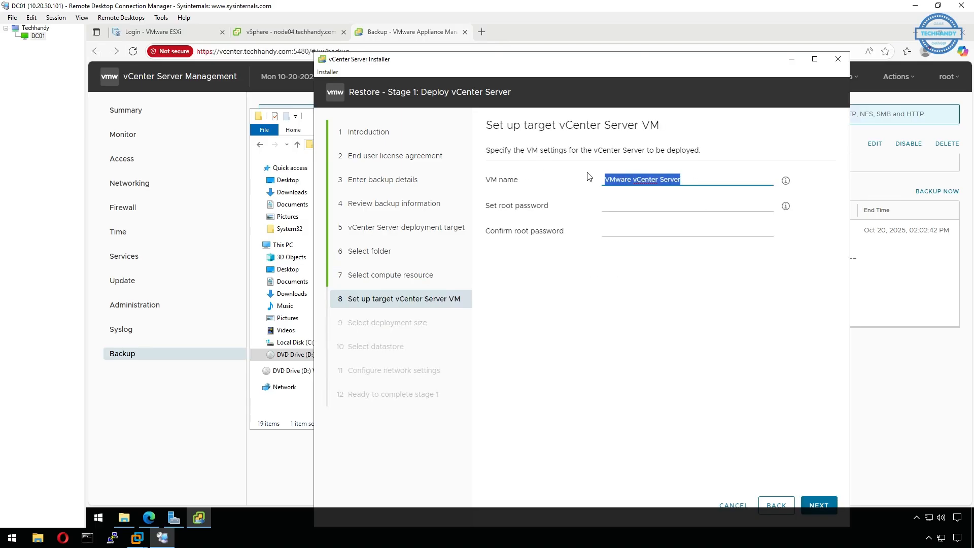
{"action": "type", "text": "VCSA-7"}
{"action": "left_click", "coordinate": [613, 205]}
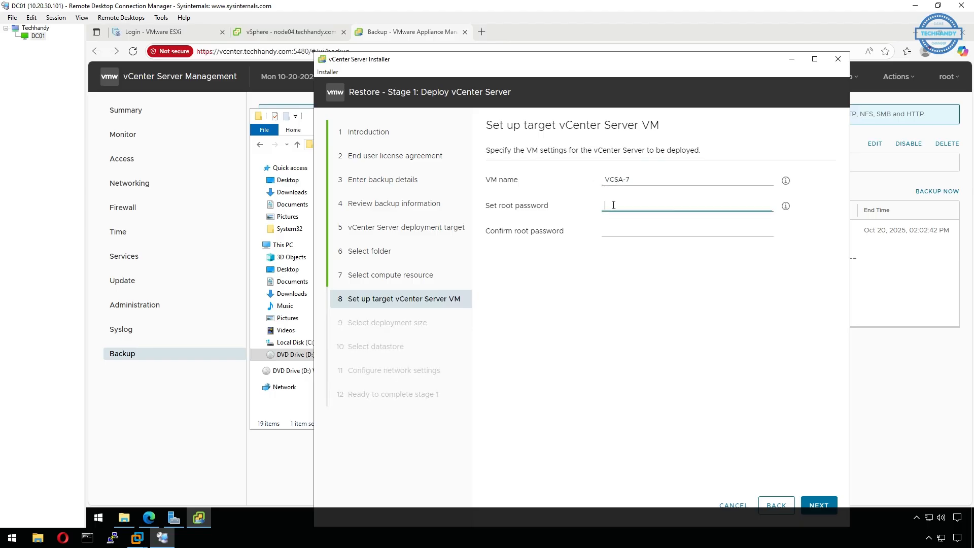
{"action": "type", "text": "V"}
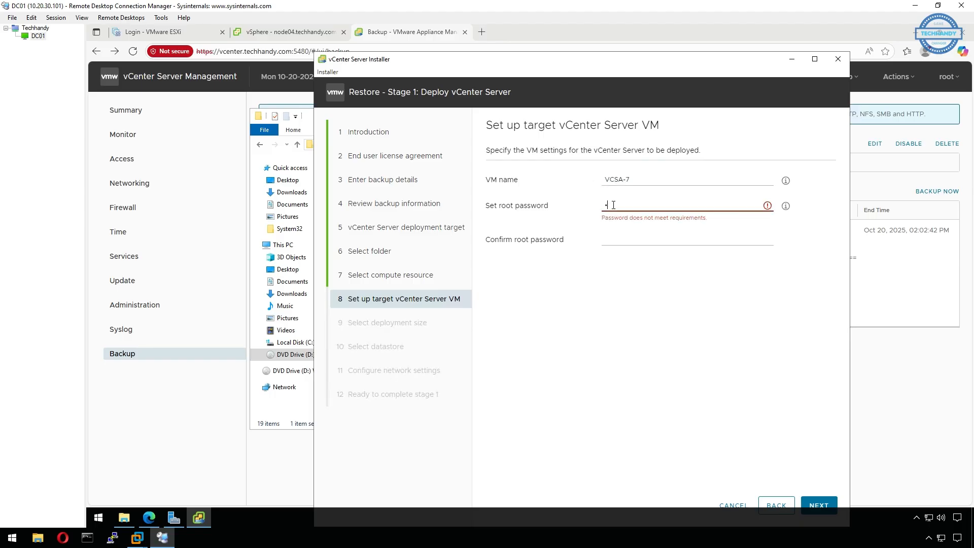
{"action": "type", "text": "•••••••"}
{"action": "key", "text": "Tab"}
{"action": "type", "text": "•••••"}
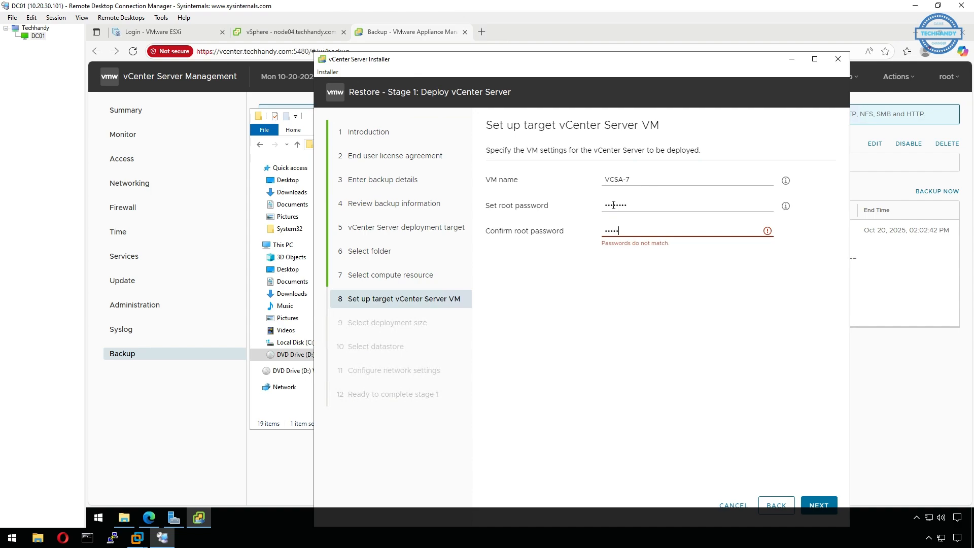
{"action": "type", "text": "•••"}
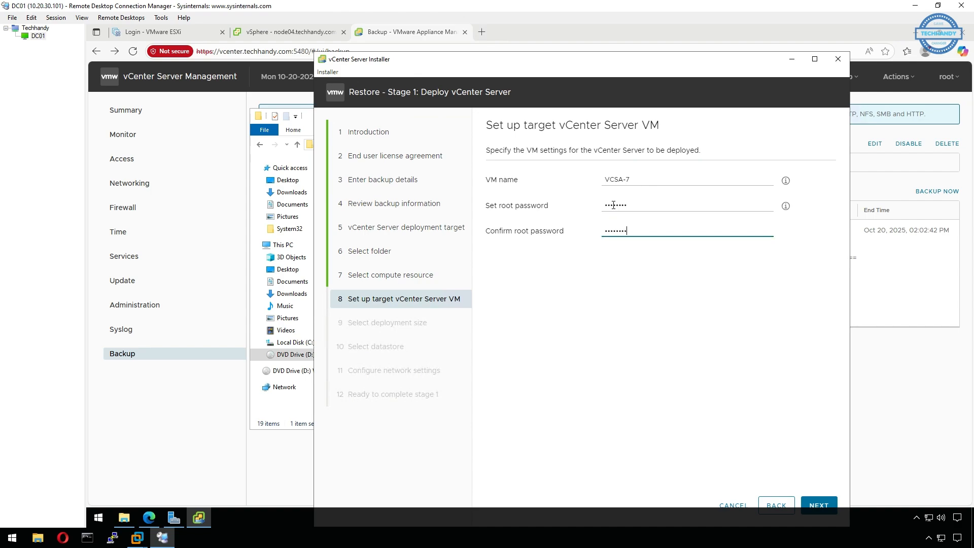
{"action": "left_click", "coordinate": [830, 510]}
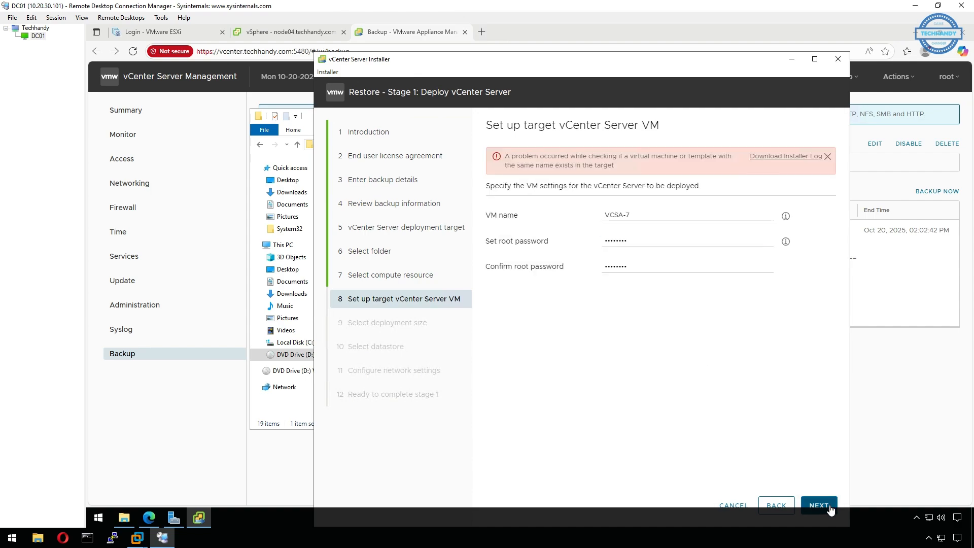
{"action": "left_click", "coordinate": [828, 156]}
{"action": "left_click", "coordinate": [676, 183]}
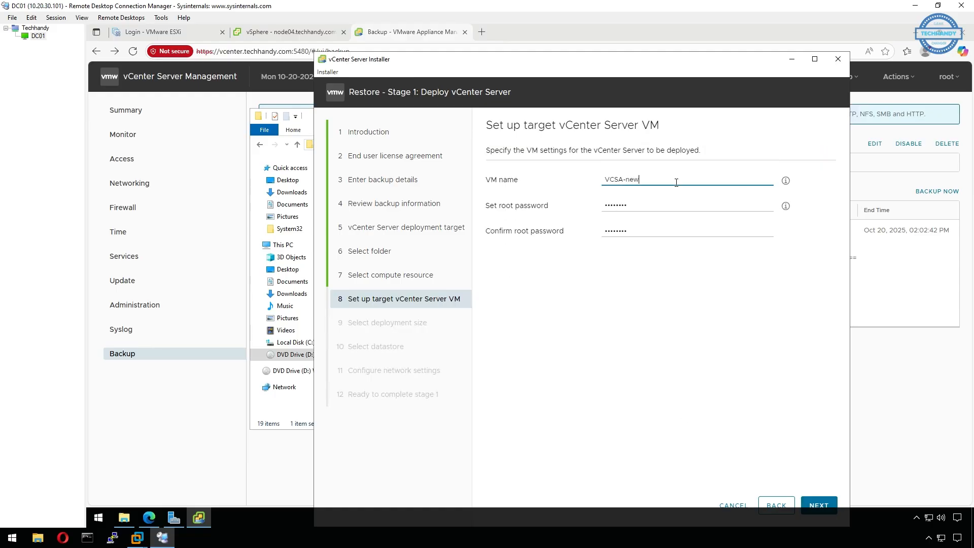
{"action": "left_click", "coordinate": [814, 503]}
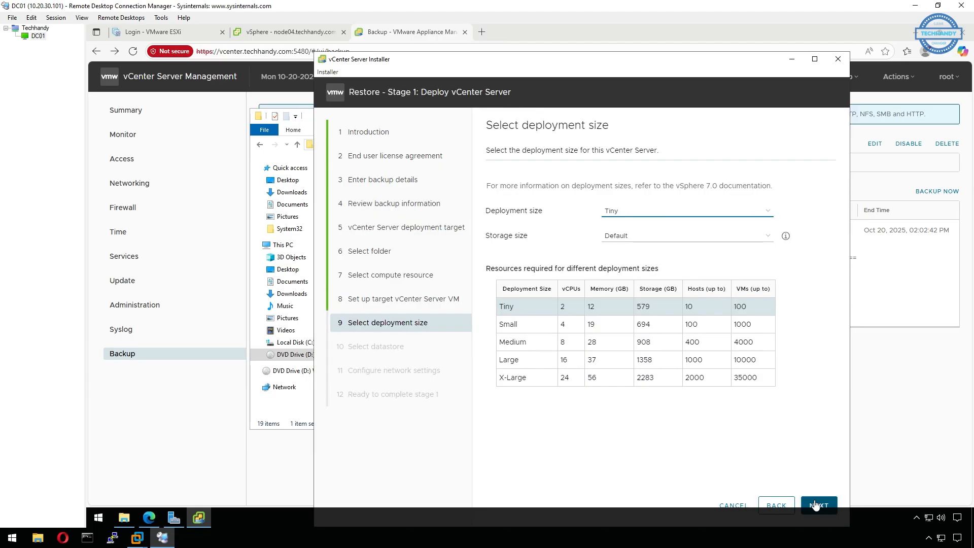
Keep Tiny size and enable Thin Disk Mode, then close the installer and File Explorer windows.
{"action": "left_click", "coordinate": [815, 505]}
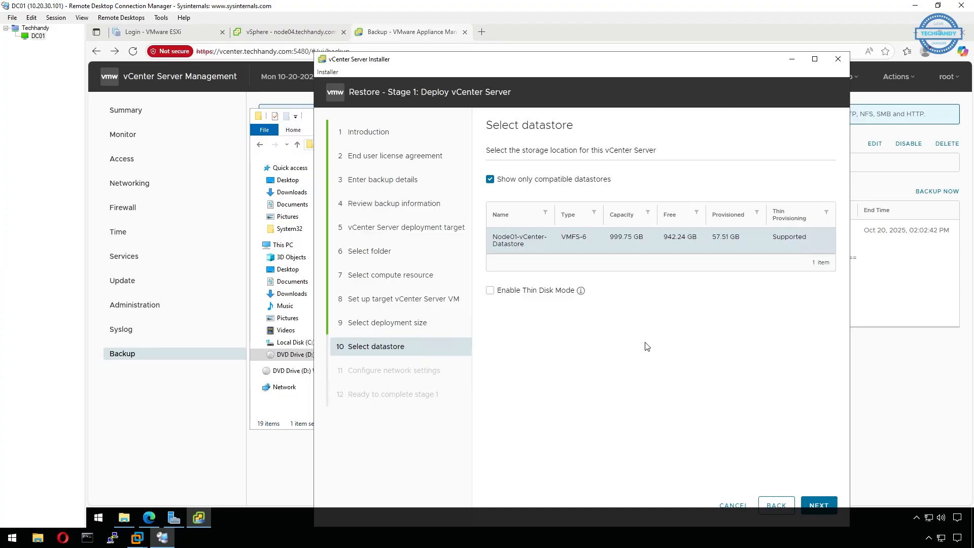
{"action": "left_click", "coordinate": [491, 291]}
{"action": "left_click", "coordinate": [822, 505]}
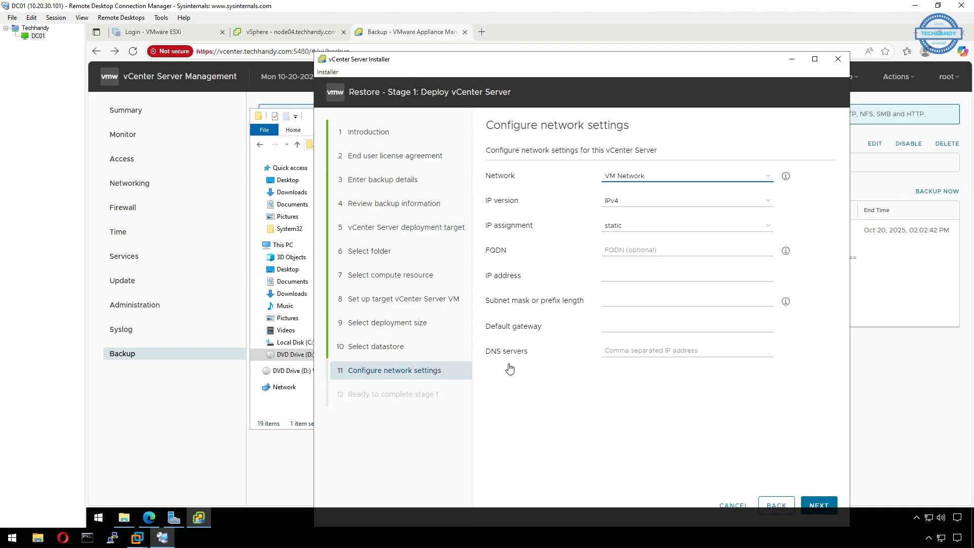
{"action": "left_click", "coordinate": [838, 61]}
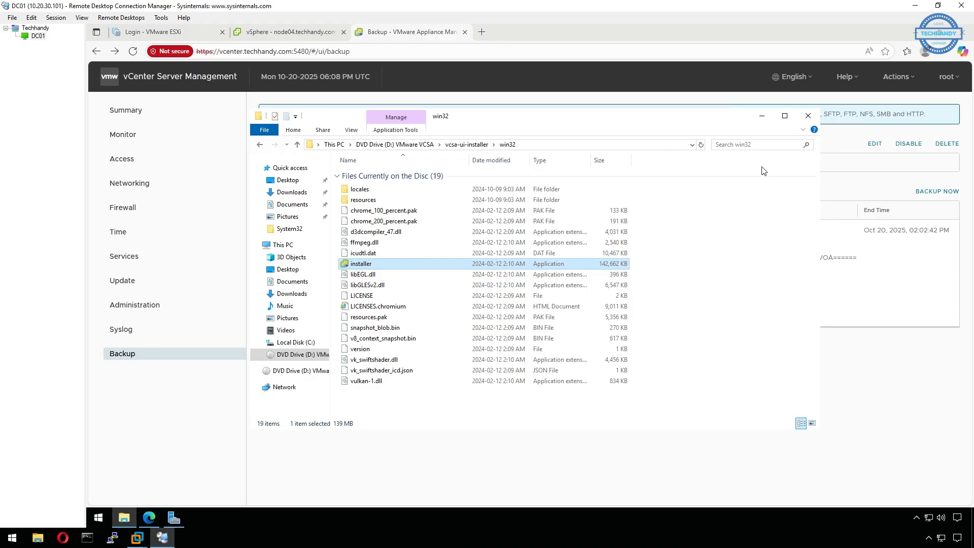
{"action": "left_click", "coordinate": [808, 116]}
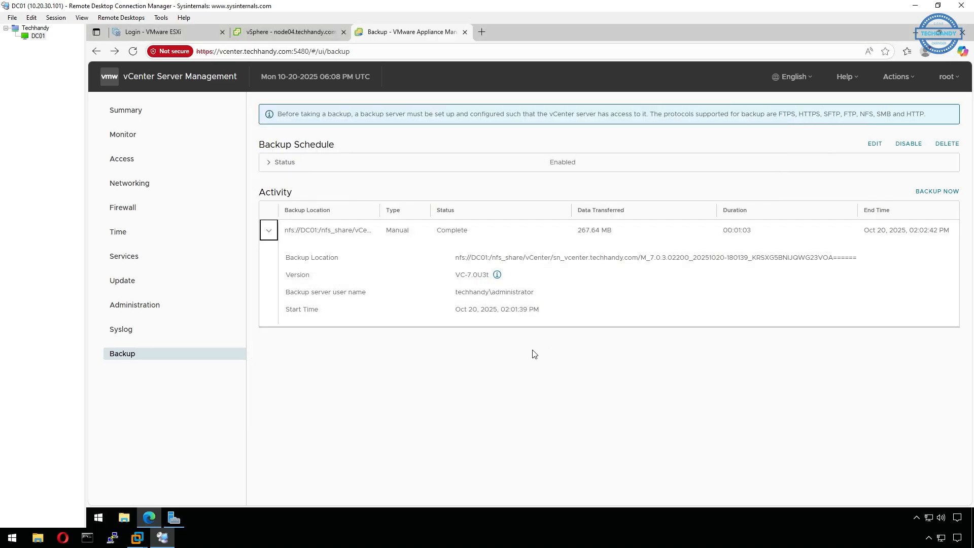